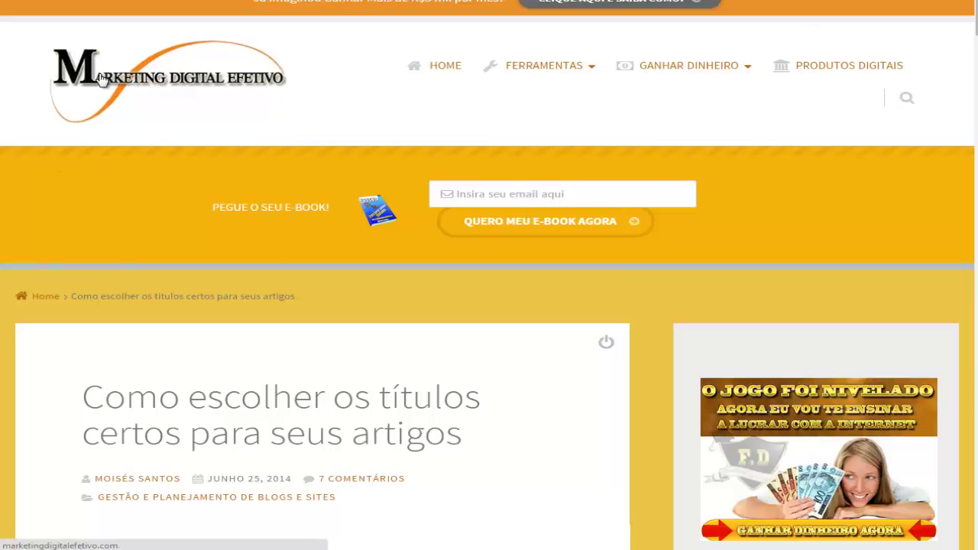
Open the Marketing Digital Efetivo home page and examine its article listing, sidebar and page navigation.
{"action": "left_click", "coordinate": [84, 107]}
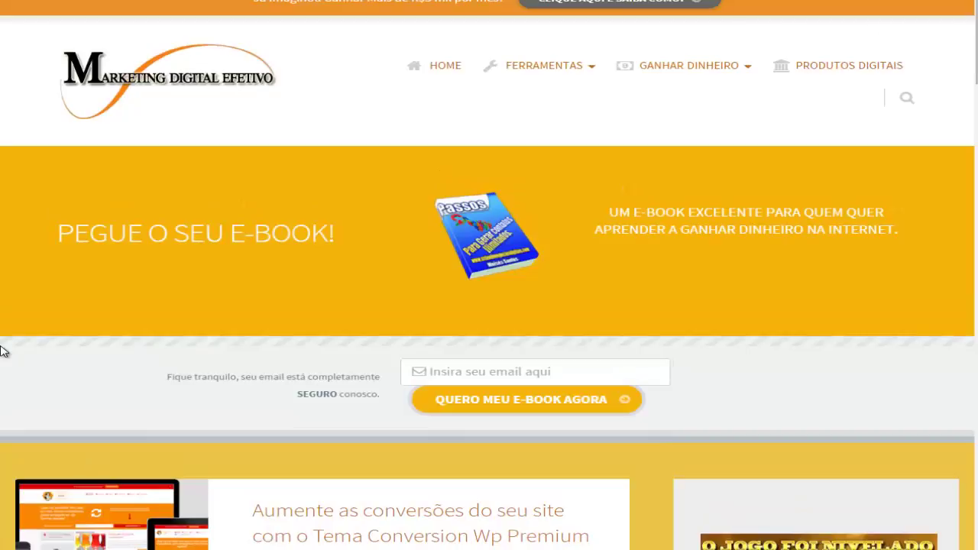
{"action": "scroll", "coordinate": [8, 348], "scroll_direction": "down", "scroll_amount": 4}
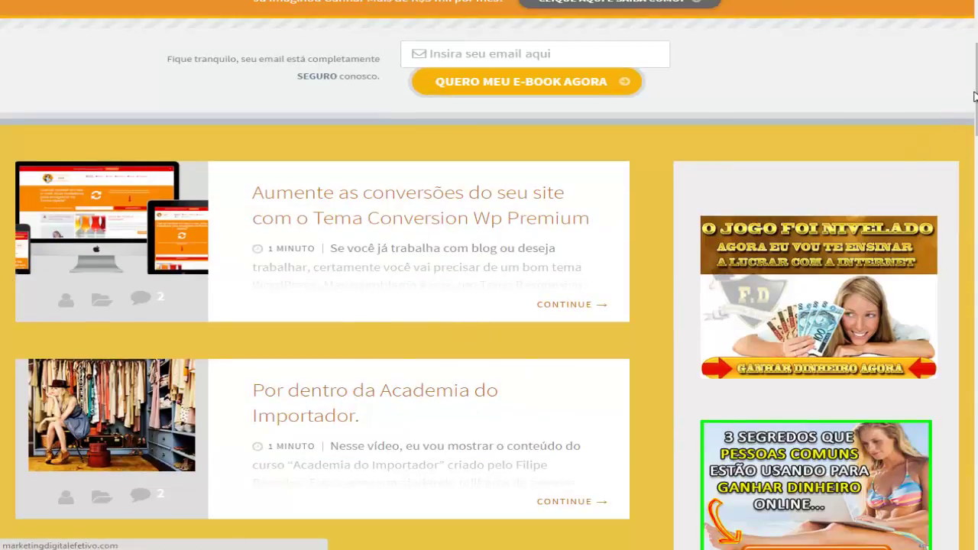
{"action": "left_click_drag", "start_coordinate": [974, 96], "coordinate": [975, 301]}
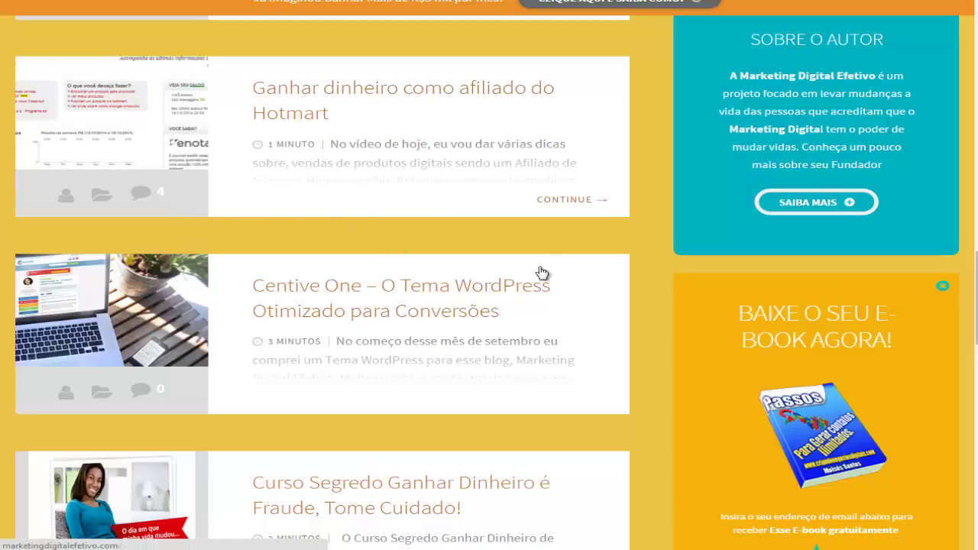
{"action": "scroll", "coordinate": [502, 240], "scroll_direction": "up", "scroll_amount": 15}
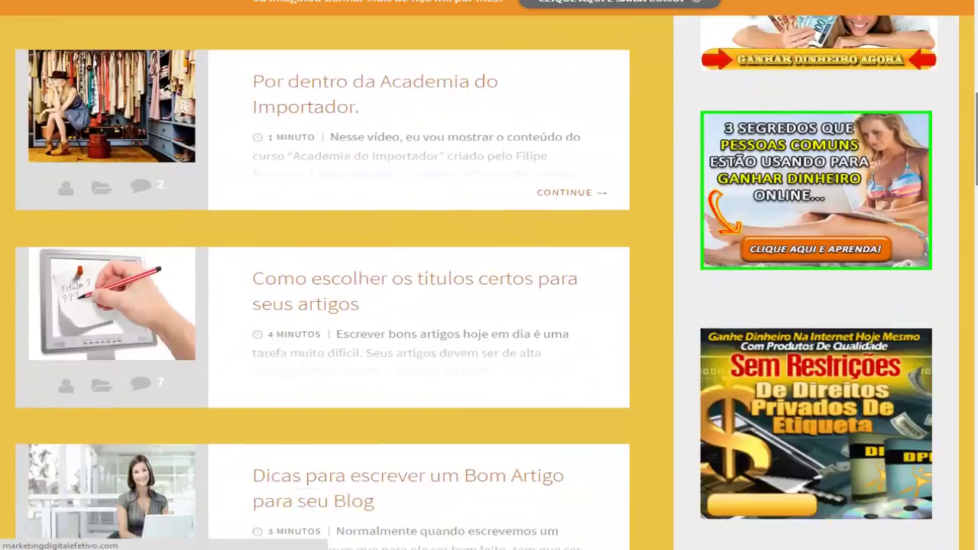
{"action": "scroll", "coordinate": [135, 349], "scroll_direction": "down", "scroll_amount": 1}
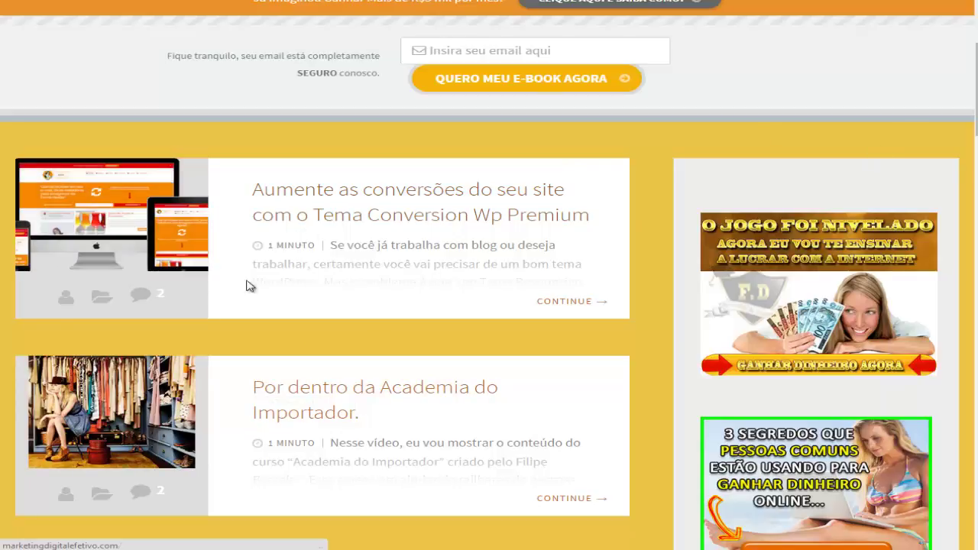
{"action": "scroll", "coordinate": [624, 383], "scroll_direction": "down", "scroll_amount": 10}
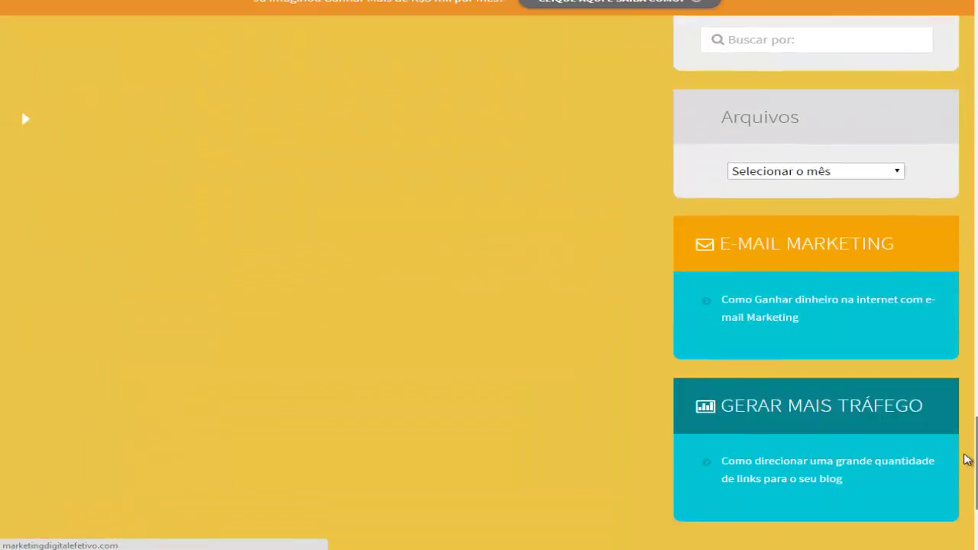
{"action": "scroll", "coordinate": [552, 375], "scroll_direction": "up", "scroll_amount": 8}
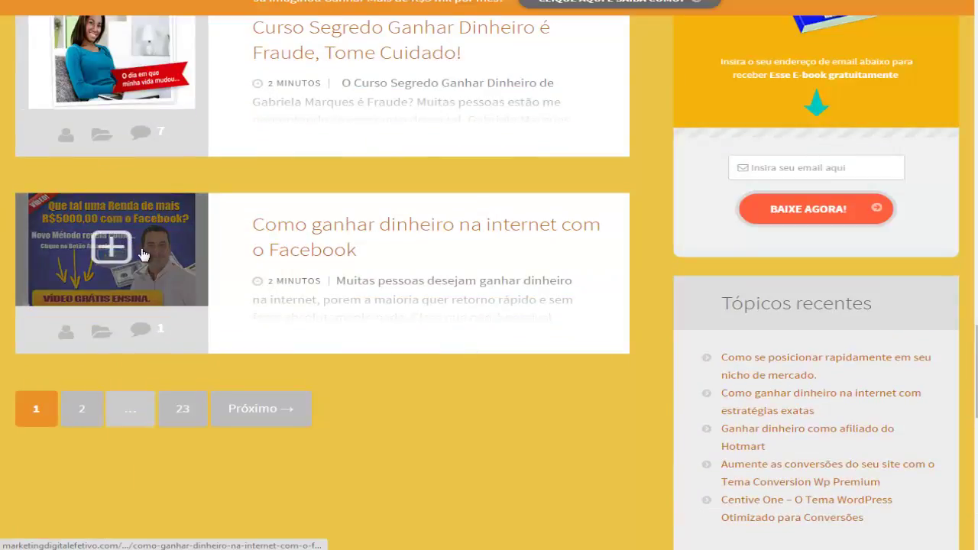
{"action": "left_click", "coordinate": [77, 416]}
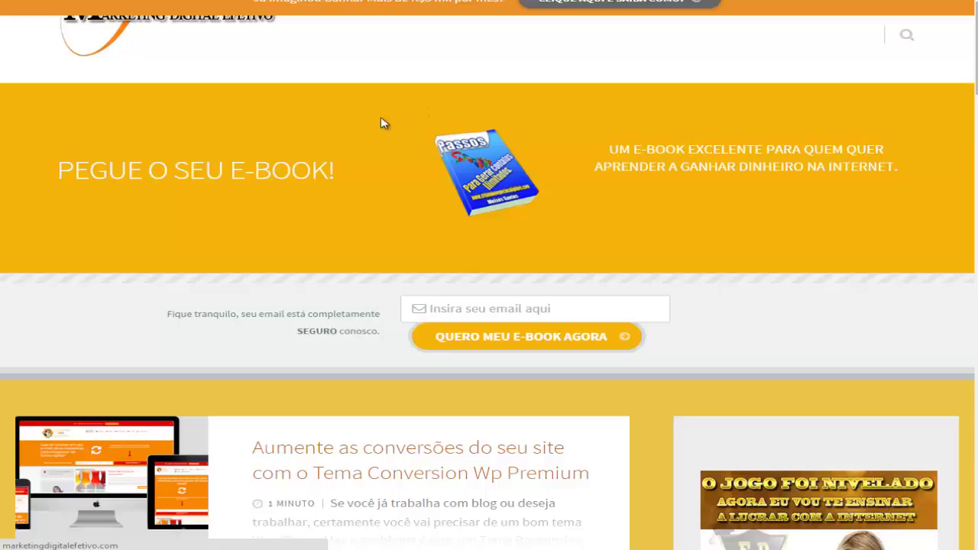
{"action": "scroll", "coordinate": [342, 136], "scroll_direction": "up", "scroll_amount": 1}
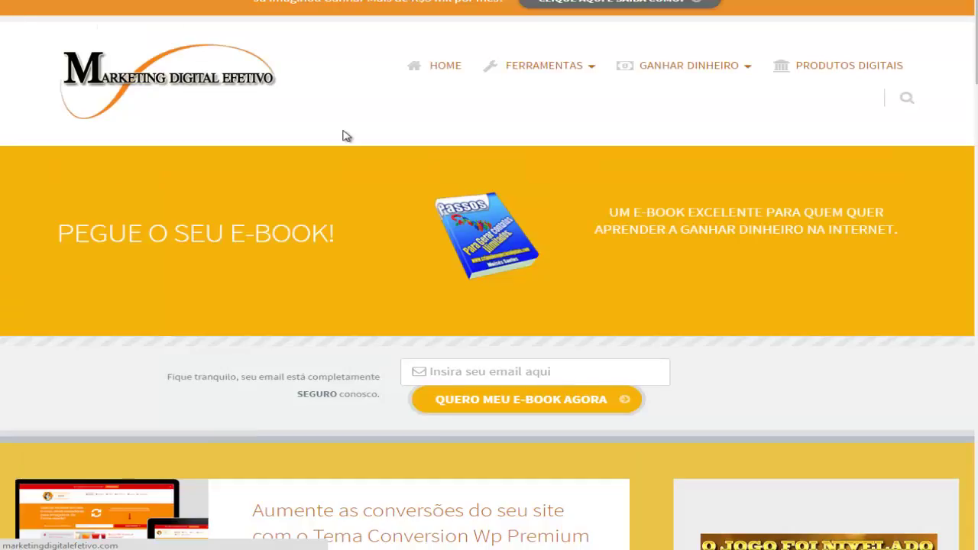
Examine the blog's main navigation entries and look through the Produtos Digitais page.
{"action": "mouse_move", "coordinate": [475, 69]}
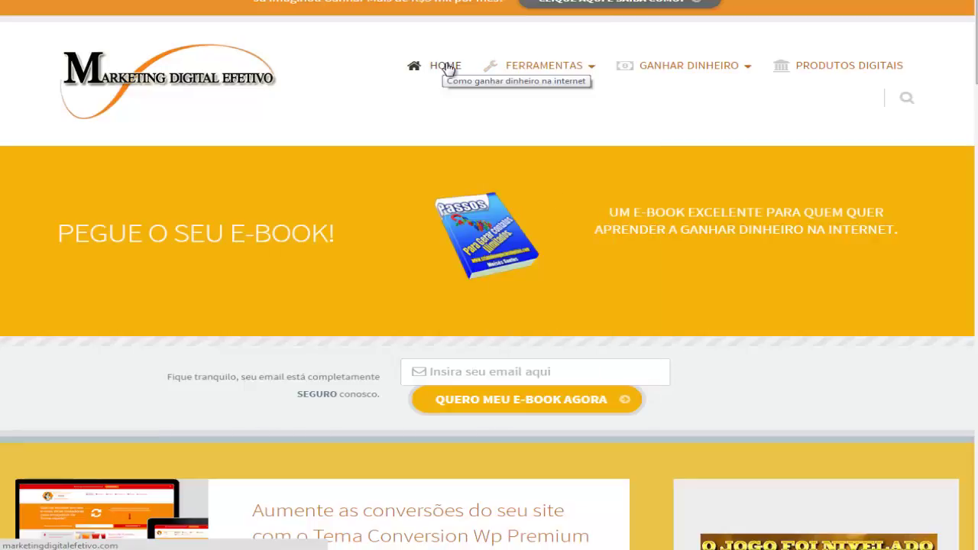
{"action": "mouse_move", "coordinate": [507, 81]}
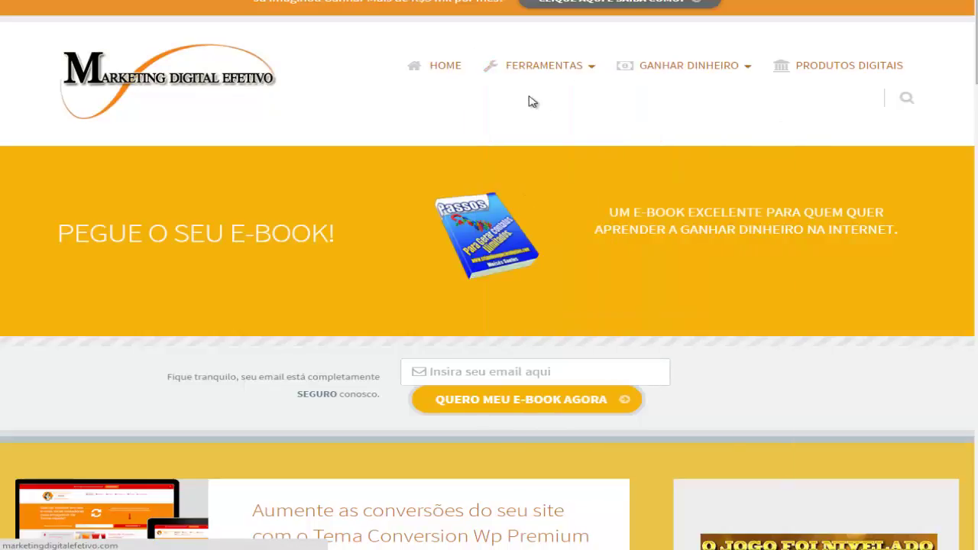
{"action": "mouse_move", "coordinate": [575, 70]}
{"action": "left_click", "coordinate": [842, 71]}
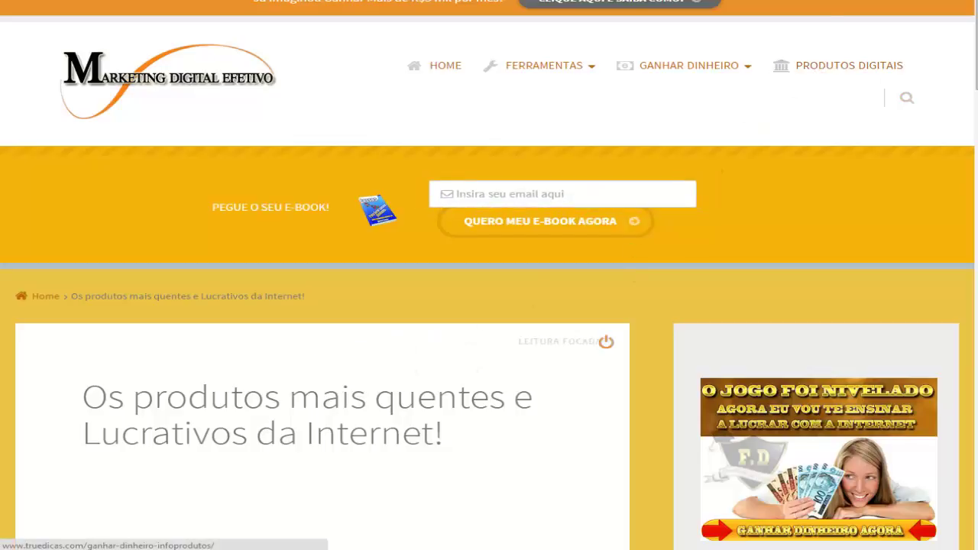
{"action": "scroll", "coordinate": [308, 388], "scroll_direction": "down", "scroll_amount": 3}
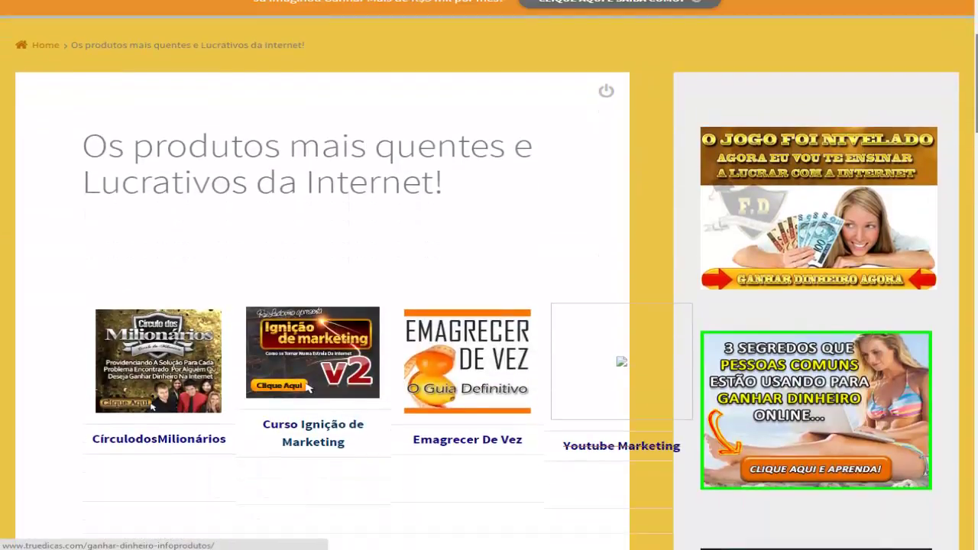
{"action": "scroll", "coordinate": [940, 269], "scroll_direction": "down", "scroll_amount": 10}
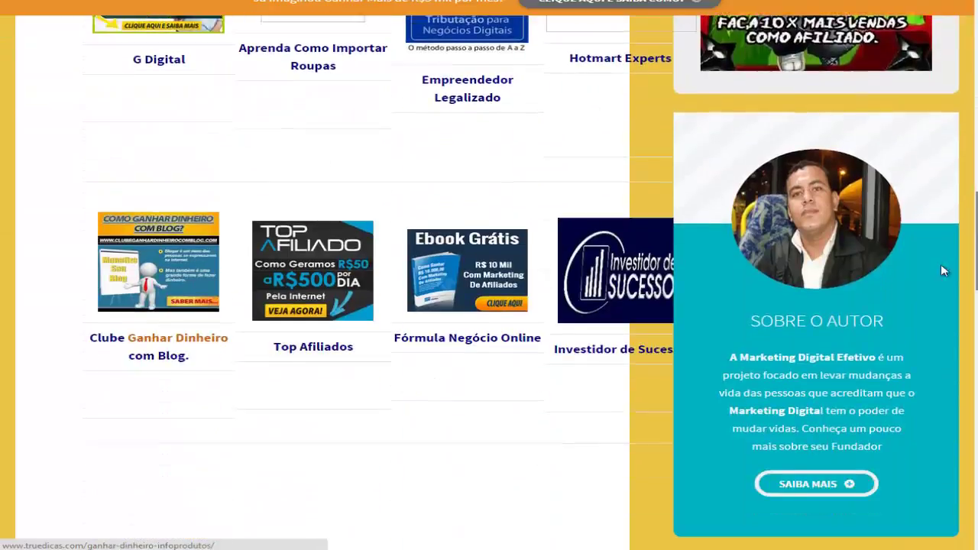
{"action": "scroll", "coordinate": [940, 264], "scroll_direction": "up", "scroll_amount": 15}
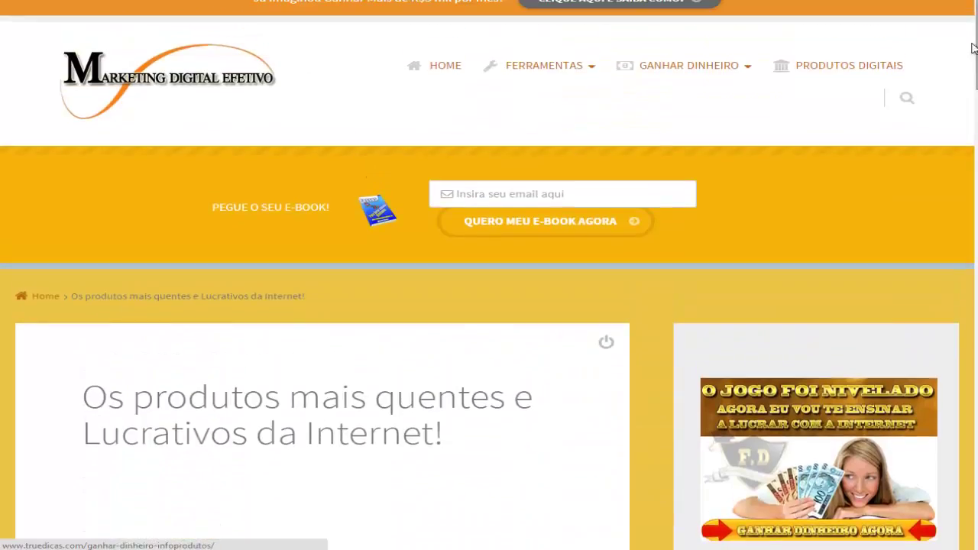
{"action": "mouse_move", "coordinate": [544, 66]}
{"action": "mouse_move", "coordinate": [653, 69]}
{"action": "mouse_move", "coordinate": [683, 68]}
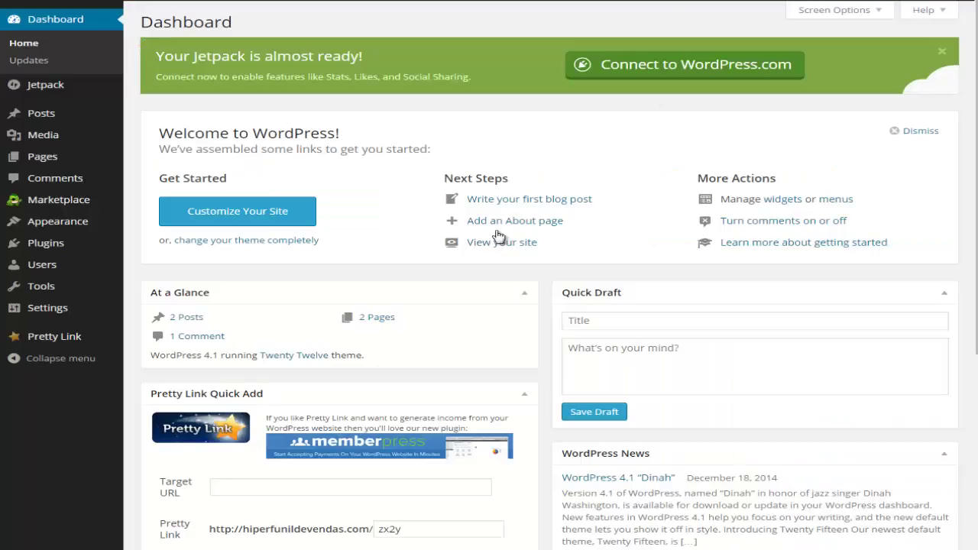
Create a new WordPress page titled "Ferramentas".
{"action": "mouse_move", "coordinate": [48, 133]}
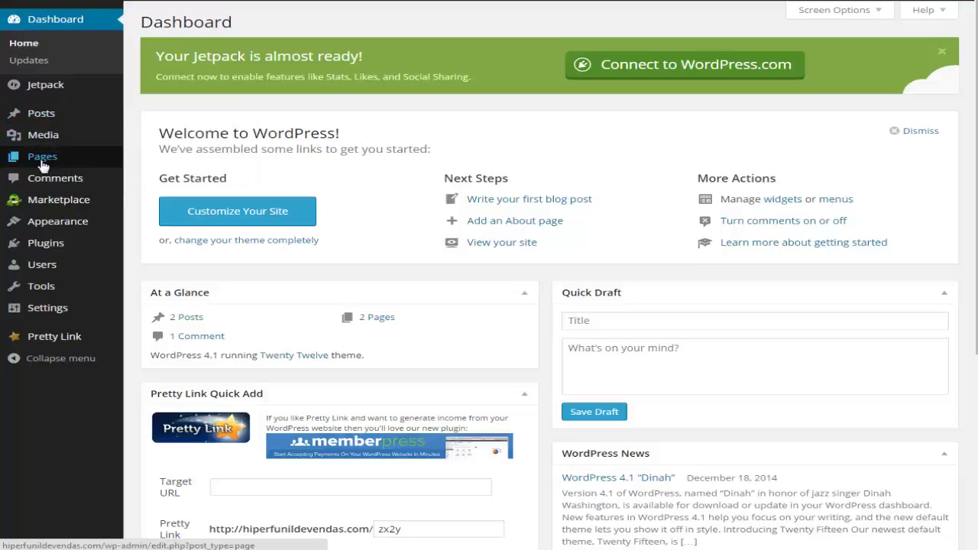
{"action": "mouse_move", "coordinate": [42, 165]}
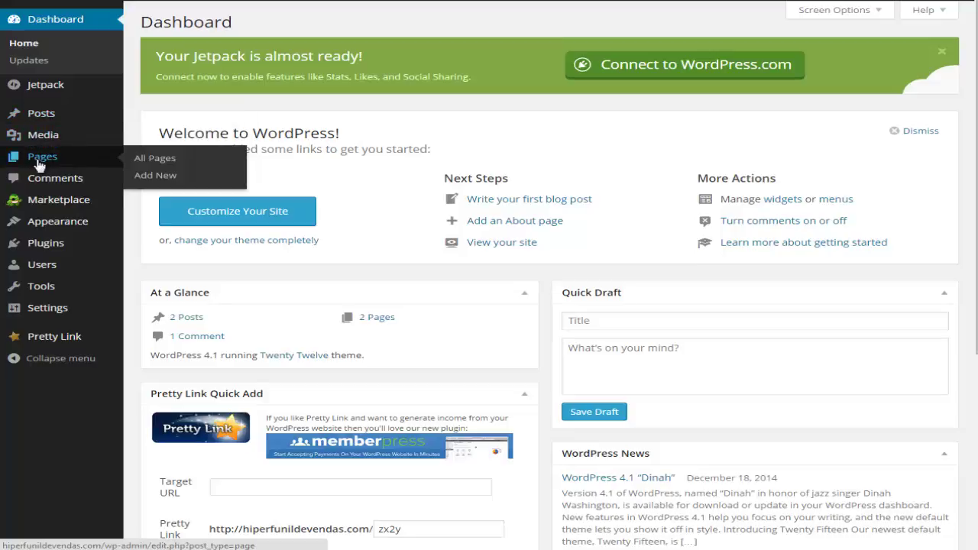
{"action": "left_click", "coordinate": [151, 178]}
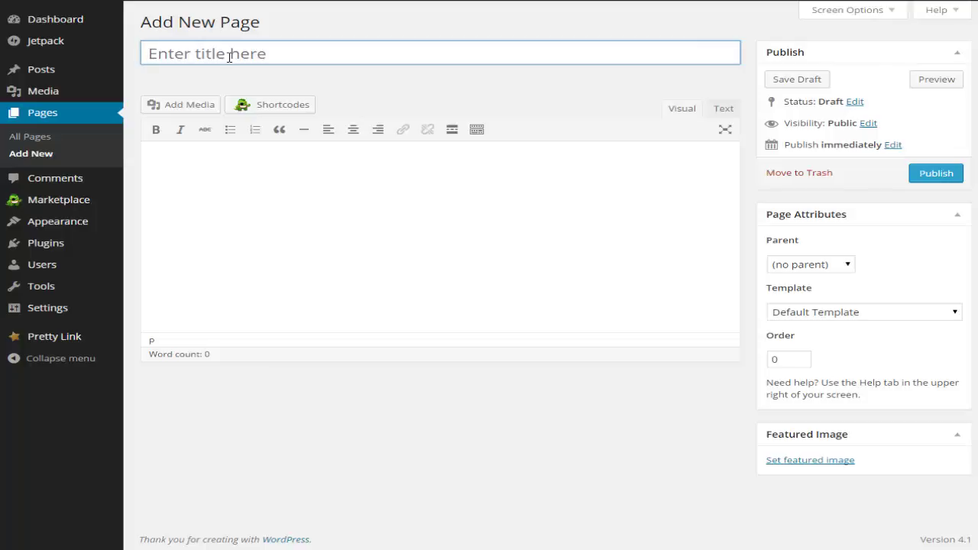
{"action": "type", "text": "Ferramentas"}
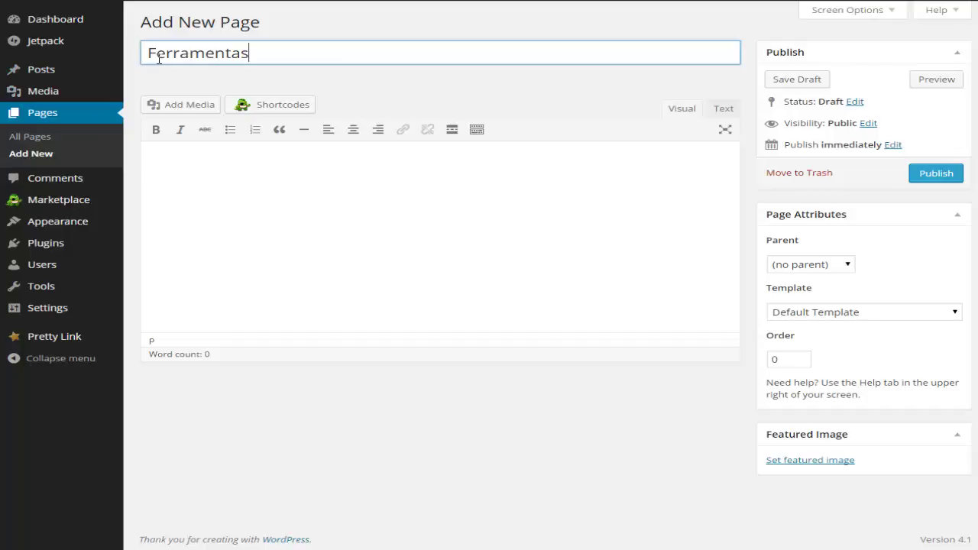
{"action": "left_click_drag", "start_coordinate": [149, 56], "coordinate": [285, 56]}
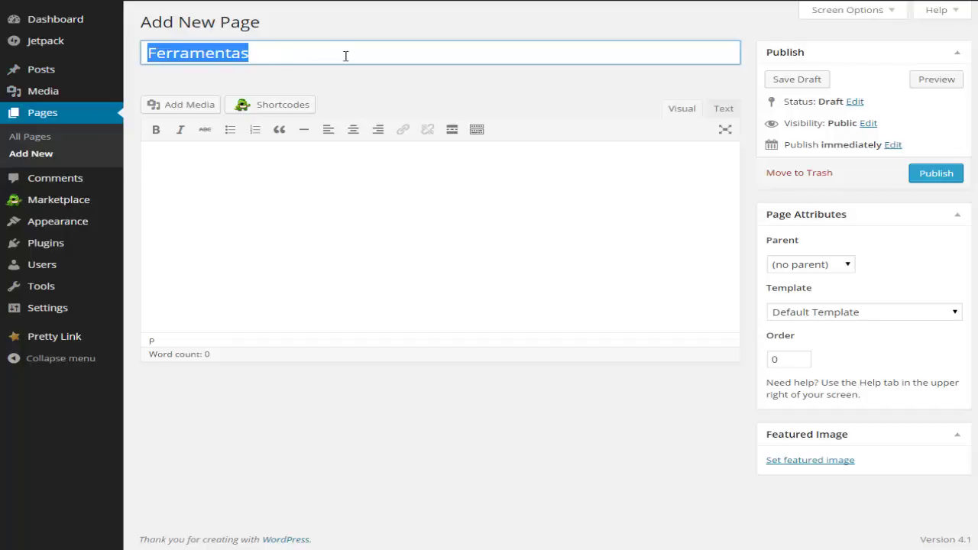
Fill the Ferramentas page body with five paragraphs of placeholder text made of repeated letter d.
{"action": "left_click", "coordinate": [197, 168]}
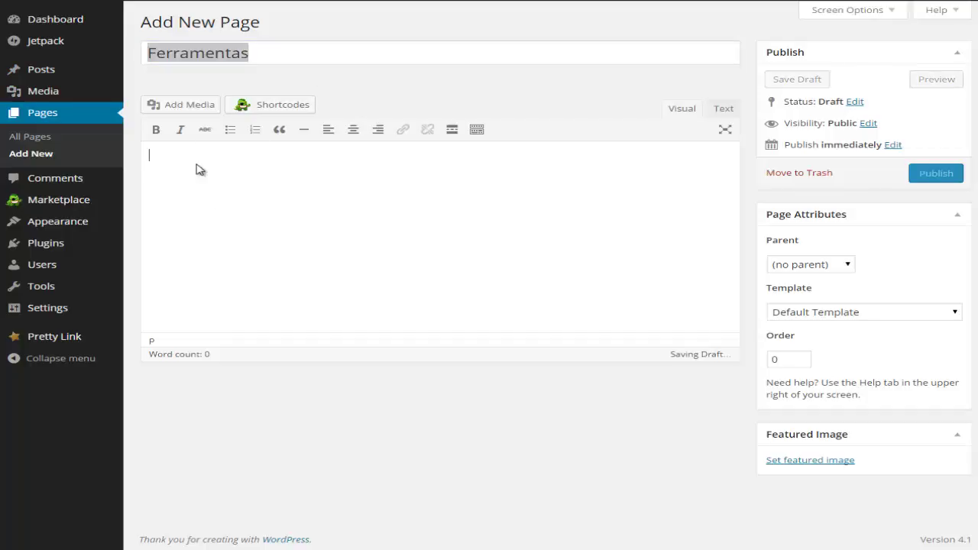
{"action": "type", "text": "d"}
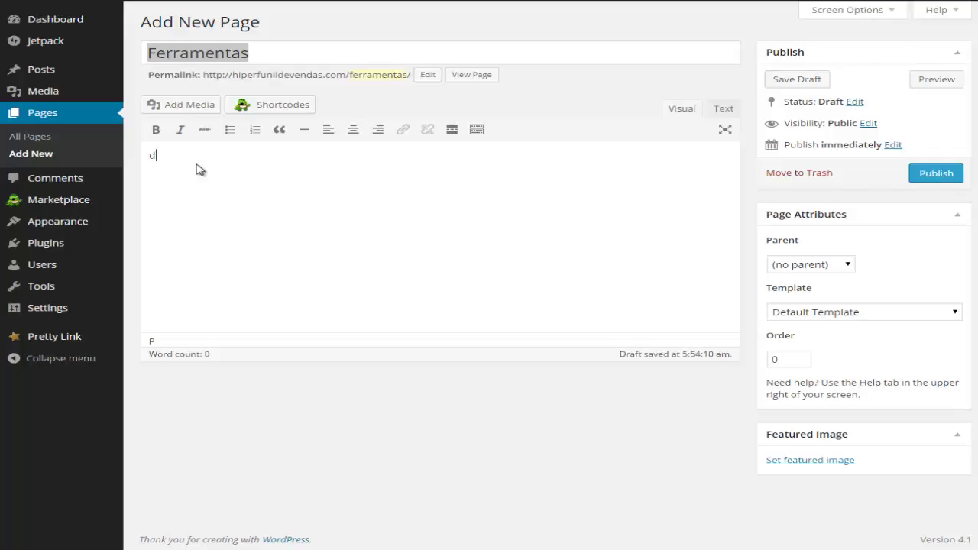
{"action": "type", "text": "dddddddddddddddddd ddddddddddd"}
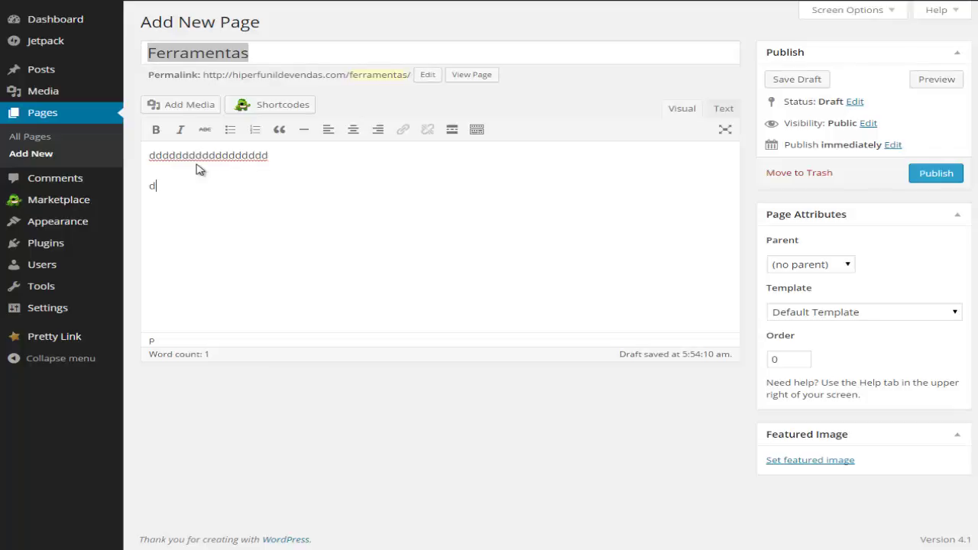
{"action": "key", "text": "Return"}
{"action": "type", "text": "dddddd"}
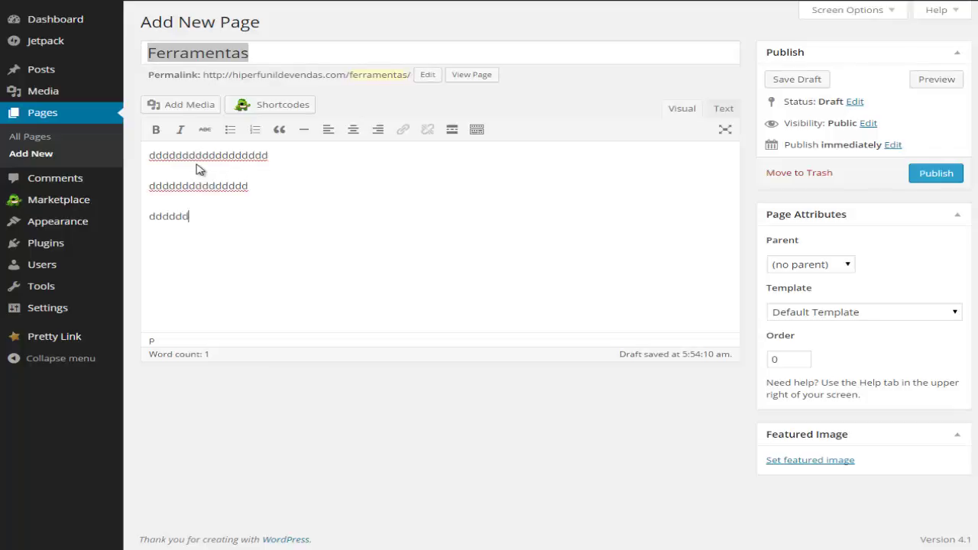
{"action": "type", "text": "ddddddddddddddd"}
{"action": "key", "text": "Return"}
{"action": "type", "text": "dddddddddddddddddddddddd"}
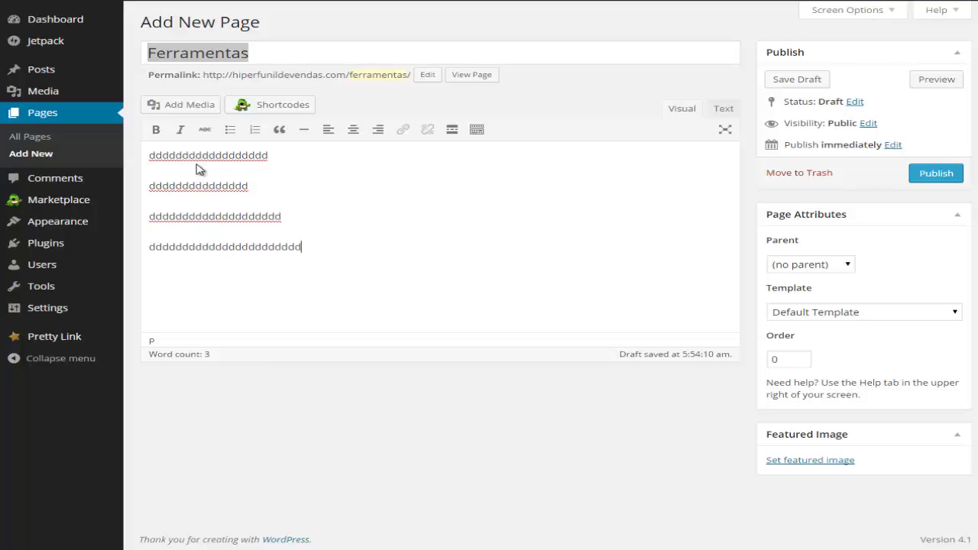
{"action": "key", "text": "Return"}
{"action": "type", "text": "dddddddddddddddddddddddd"}
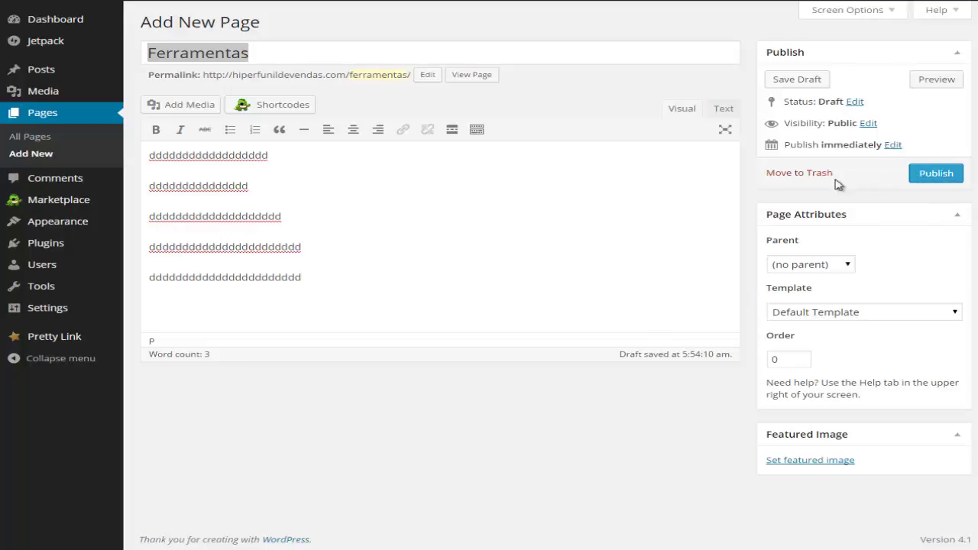
Publish the Ferramentas page and check how it looks on the live site.
{"action": "left_click", "coordinate": [933, 175]}
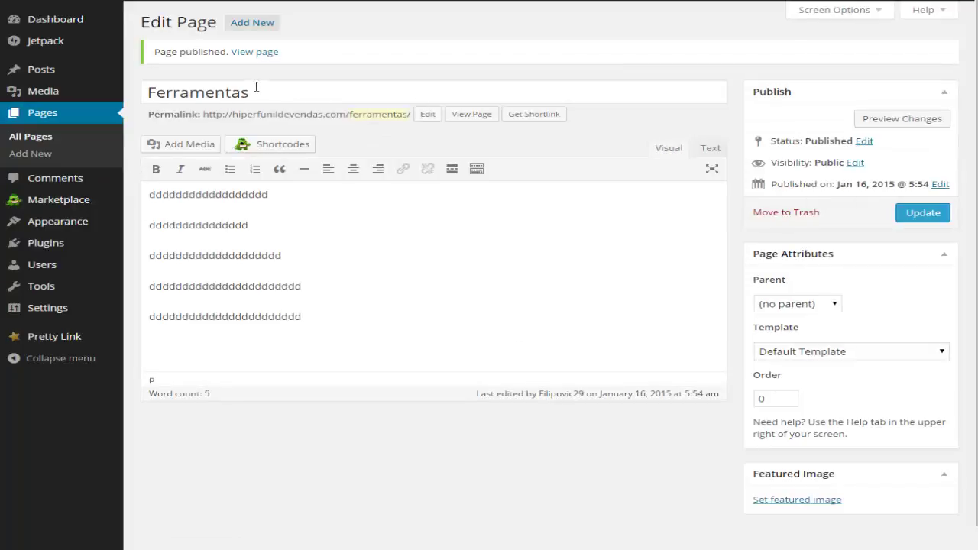
{"action": "right_click", "coordinate": [258, 53]}
{"action": "left_click", "coordinate": [283, 63]}
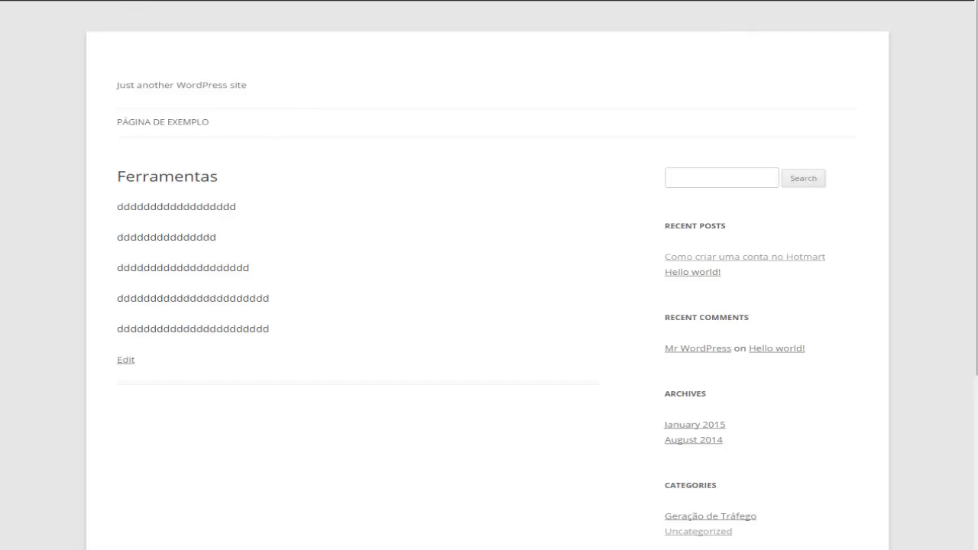
{"action": "key", "text": "alt+Left"}
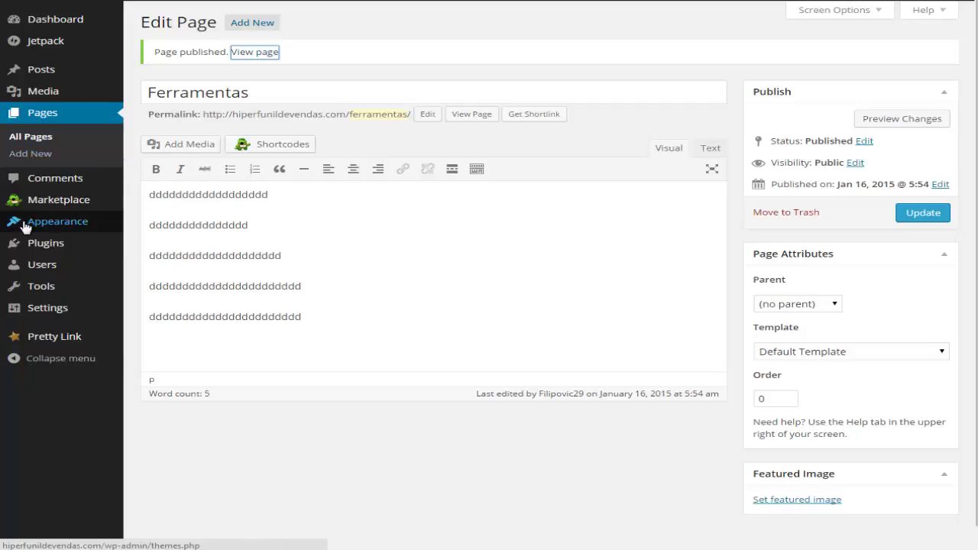
Add the Ferramentas page to the "Menu do meio" menu as a top-level item, save it and check the live navigation.
{"action": "mouse_move", "coordinate": [34, 226]}
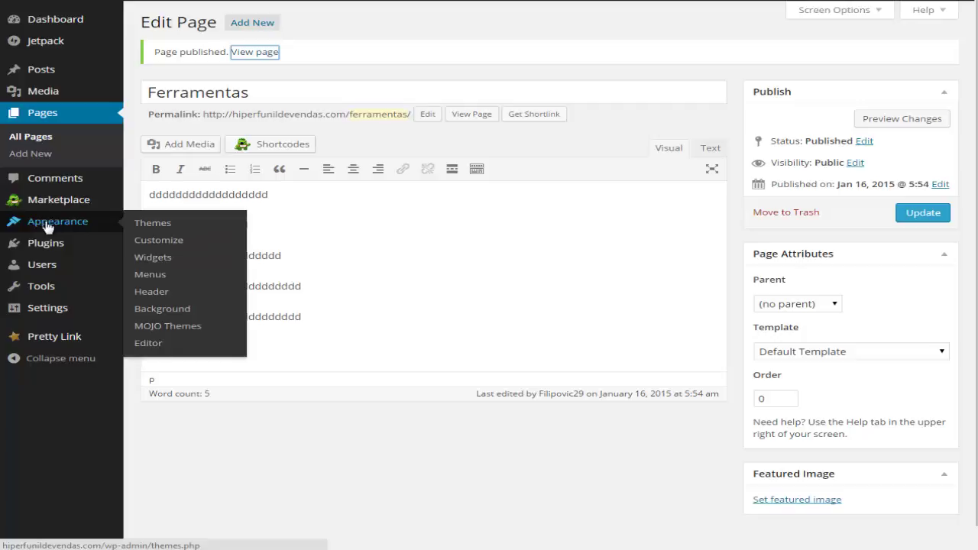
{"action": "left_click", "coordinate": [147, 272]}
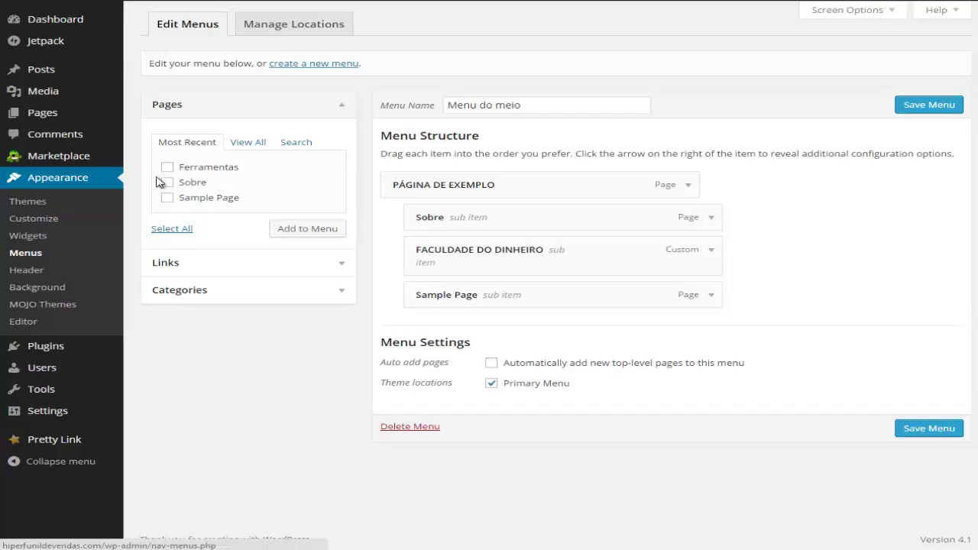
{"action": "left_click", "coordinate": [239, 146]}
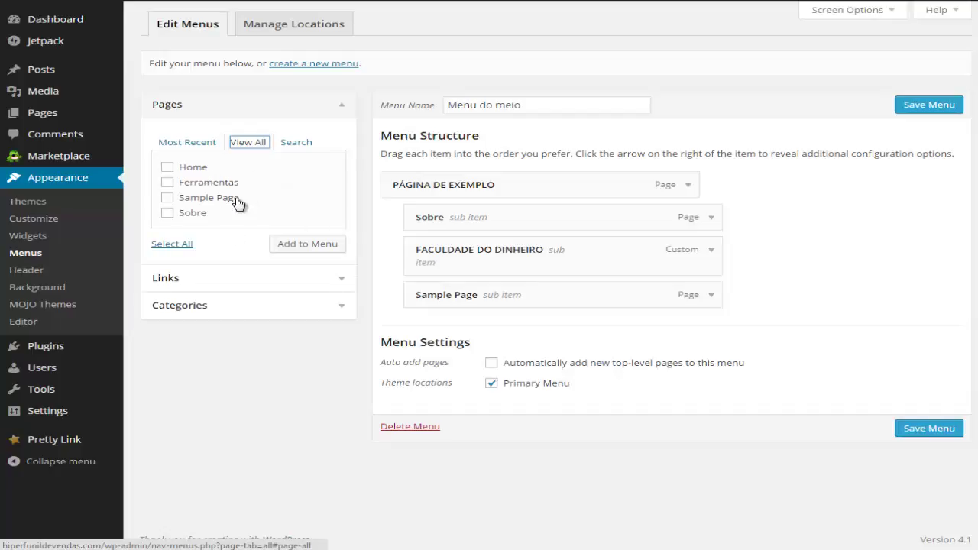
{"action": "left_click", "coordinate": [189, 142]}
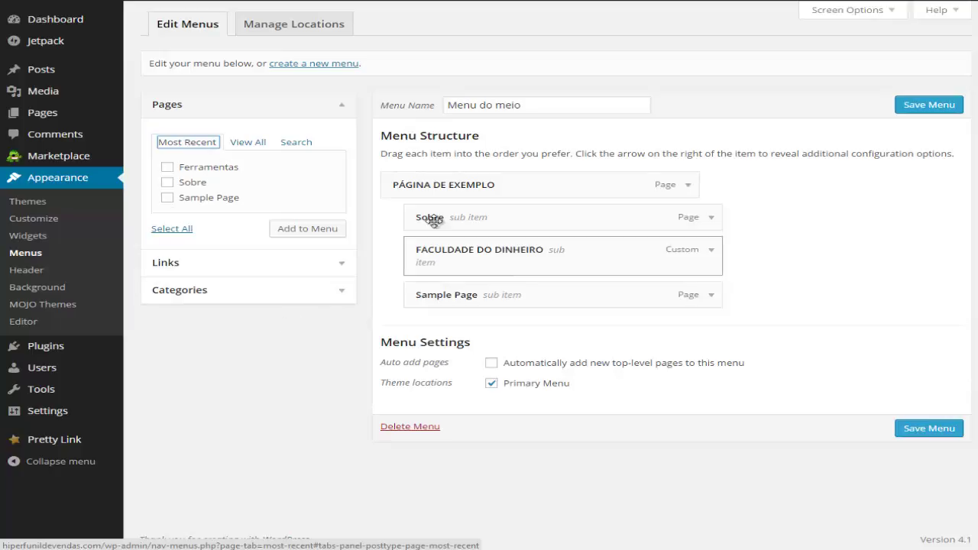
{"action": "left_click", "coordinate": [166, 168]}
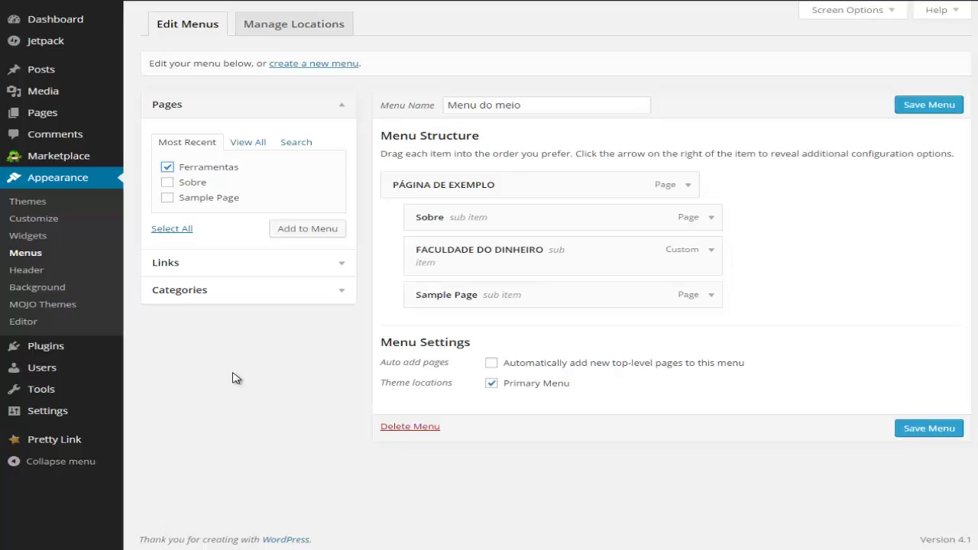
{"action": "left_click", "coordinate": [298, 231]}
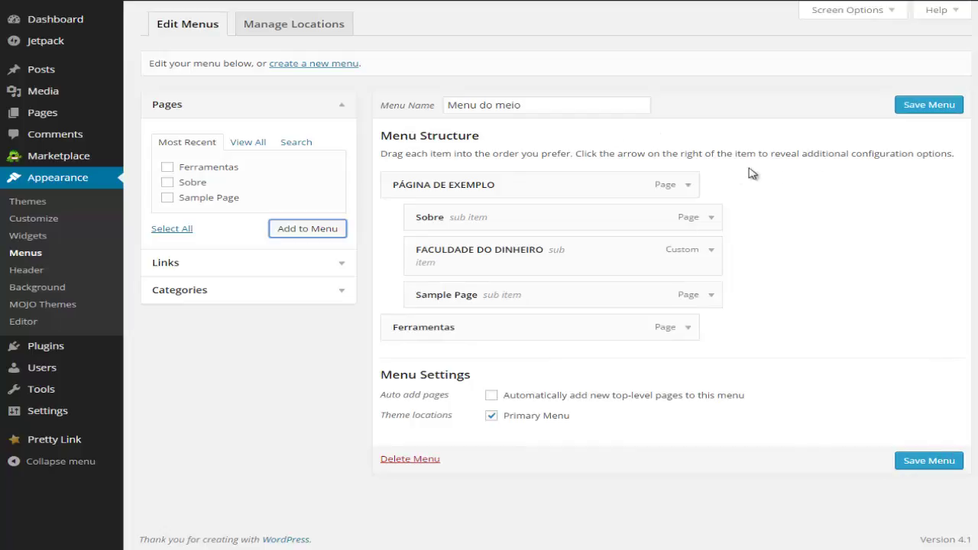
{"action": "left_click", "coordinate": [915, 463]}
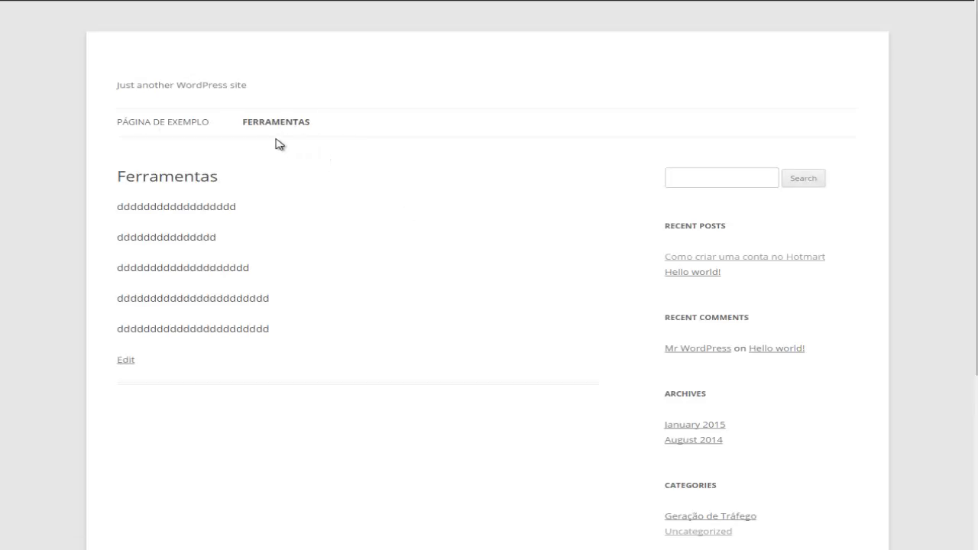
{"action": "mouse_move", "coordinate": [189, 128]}
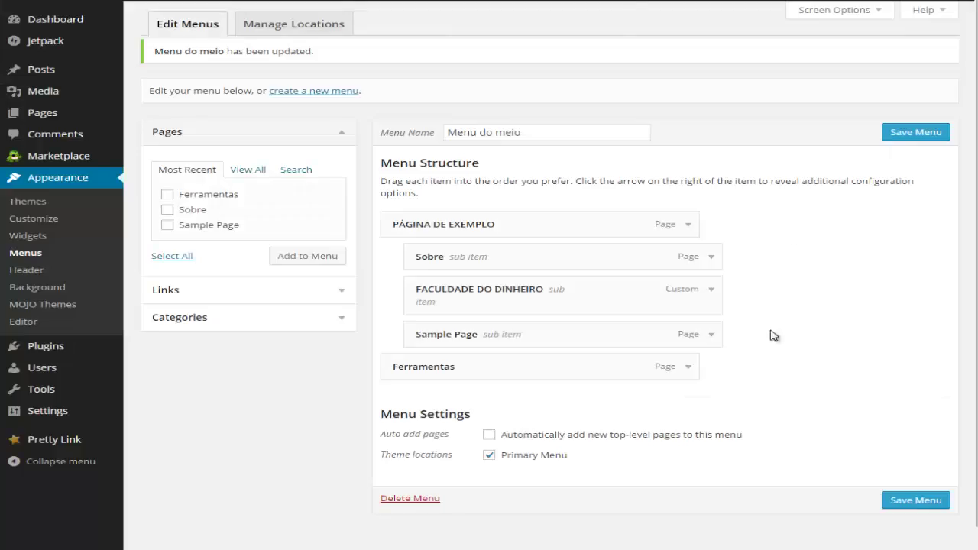
Nest Ferramentas as a sub item of PÁGINA DE EXEMPLO below Sample Page, then save the menu and check the live site.
{"action": "mouse_move", "coordinate": [419, 373]}
{"action": "left_mouse_down"}
{"action": "mouse_move", "coordinate": [436, 372]}
{"action": "mouse_move", "coordinate": [426, 373]}
{"action": "left_mouse_up"}
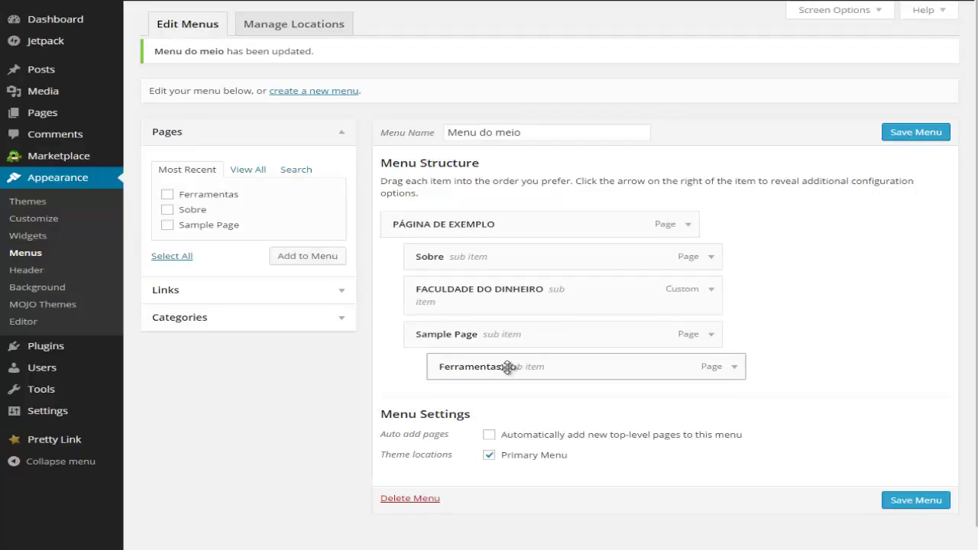
{"action": "left_click_drag", "start_coordinate": [474, 366], "coordinate": [428, 367]}
{"action": "double_click", "coordinate": [463, 405]}
{"action": "left_click", "coordinate": [757, 358]}
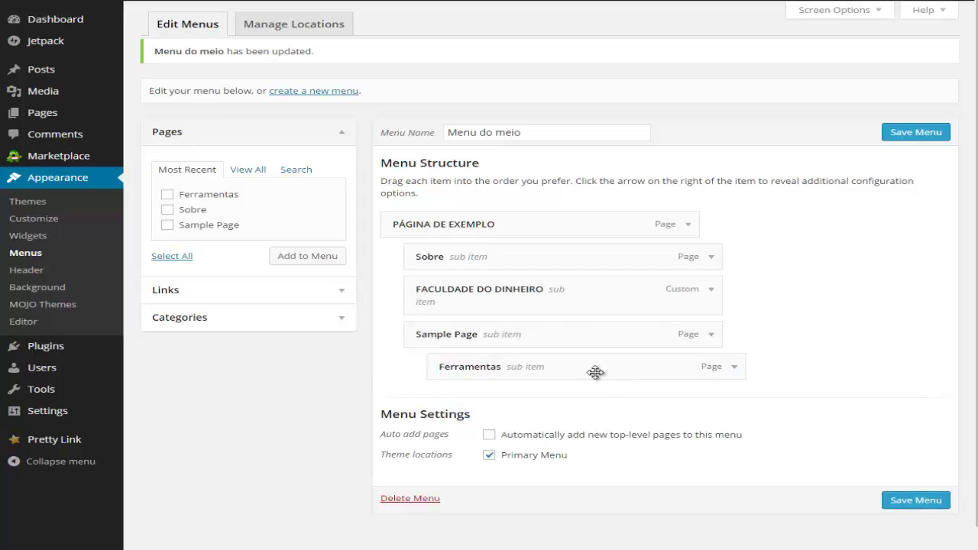
{"action": "left_click_drag", "start_coordinate": [581, 370], "coordinate": [556, 385]}
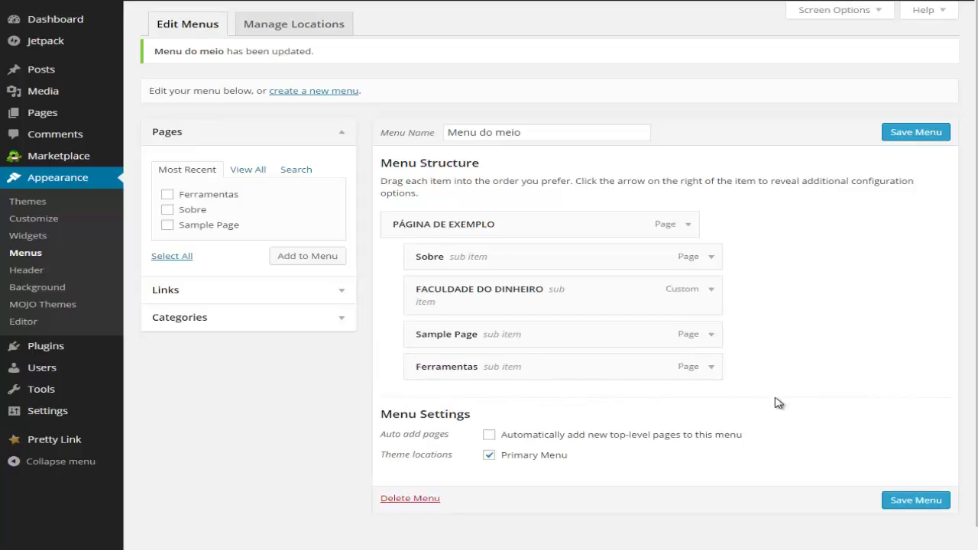
{"action": "left_click", "coordinate": [909, 500]}
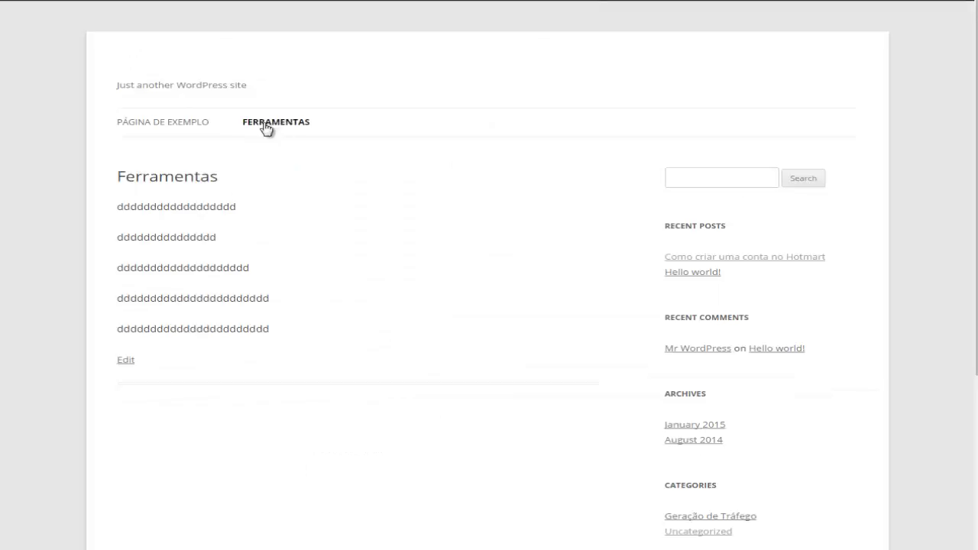
{"action": "left_click", "coordinate": [54, 7]}
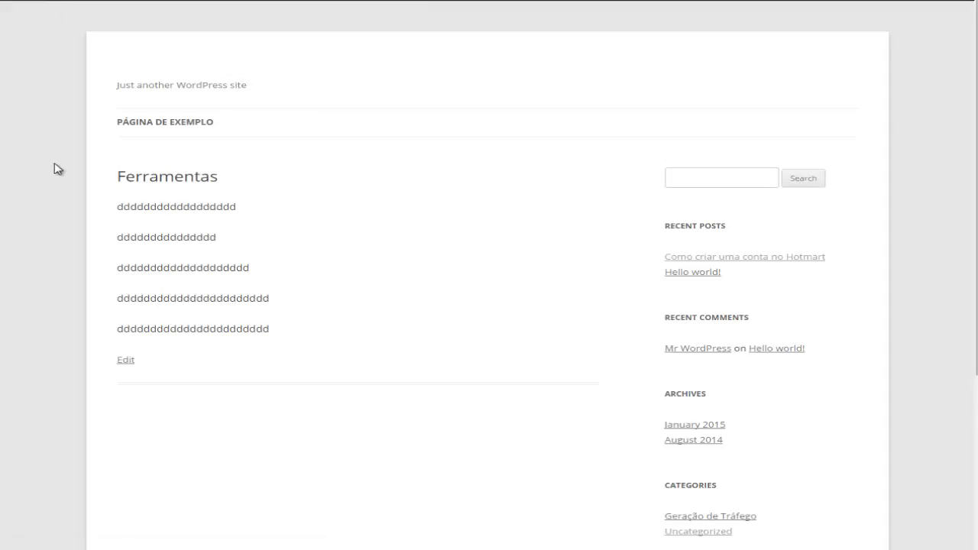
{"action": "mouse_move", "coordinate": [145, 126]}
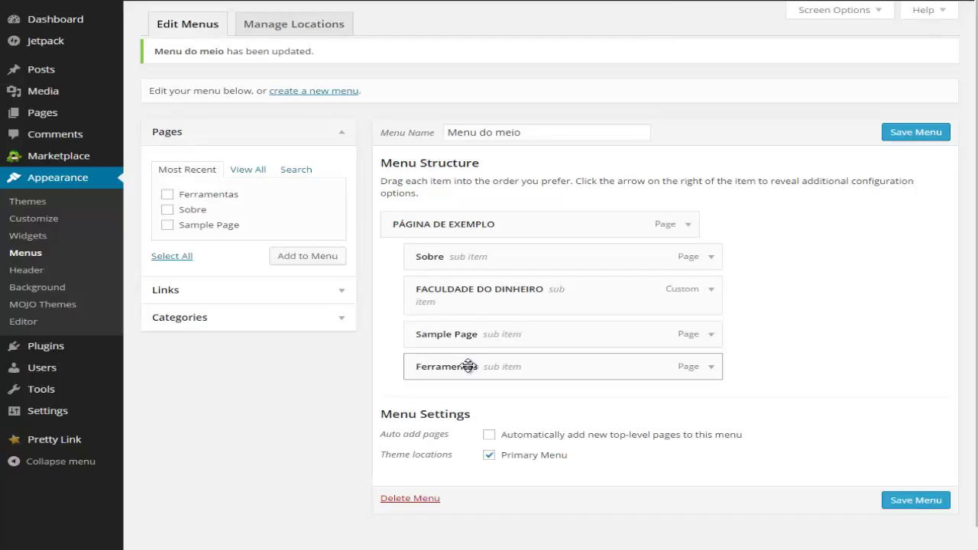
Reorder PÁGINA DE EXEMPLO's sub items to Ferramentas, FACULDADE DO DINHEIRO, Sobre, Sample Page, save, and open Ferramentas from the live submenu.
{"action": "left_click_drag", "start_coordinate": [468, 366], "coordinate": [462, 307]}
{"action": "left_click_drag", "start_coordinate": [462, 294], "coordinate": [445, 255]}
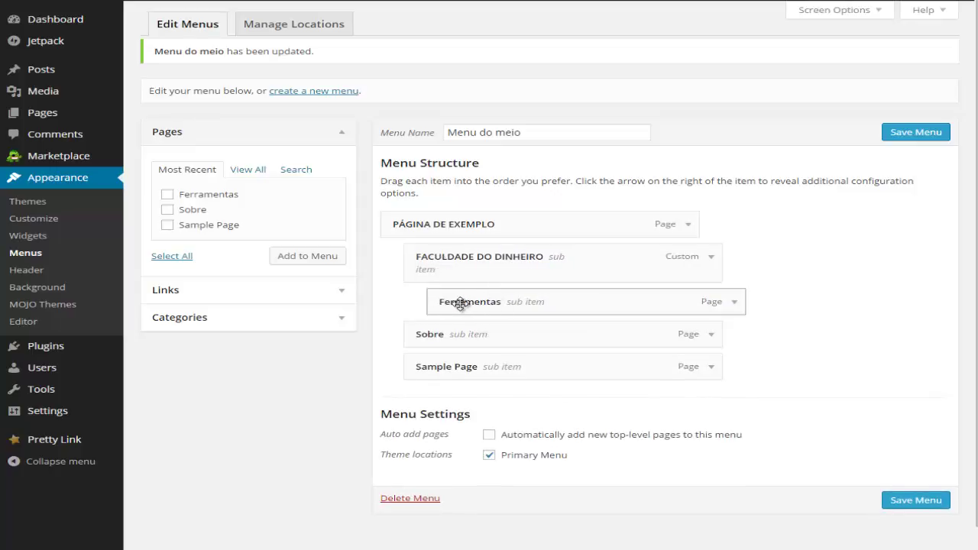
{"action": "left_click_drag", "start_coordinate": [461, 303], "coordinate": [435, 255]}
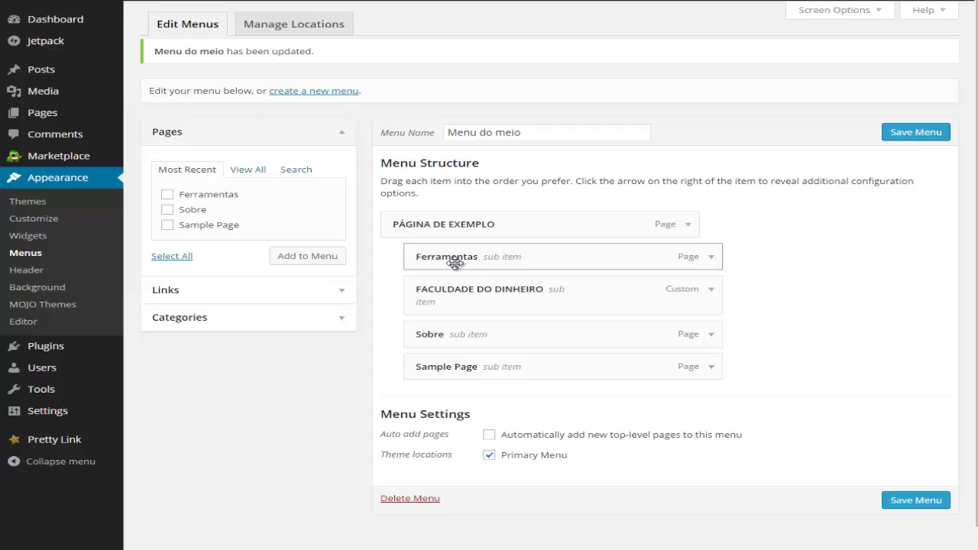
{"action": "left_click", "coordinate": [907, 500]}
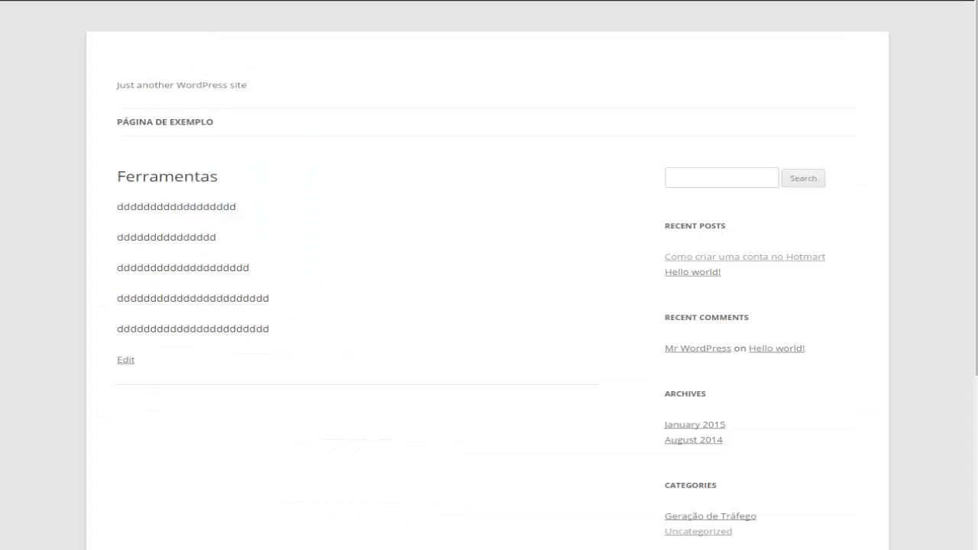
{"action": "key", "text": "F5"}
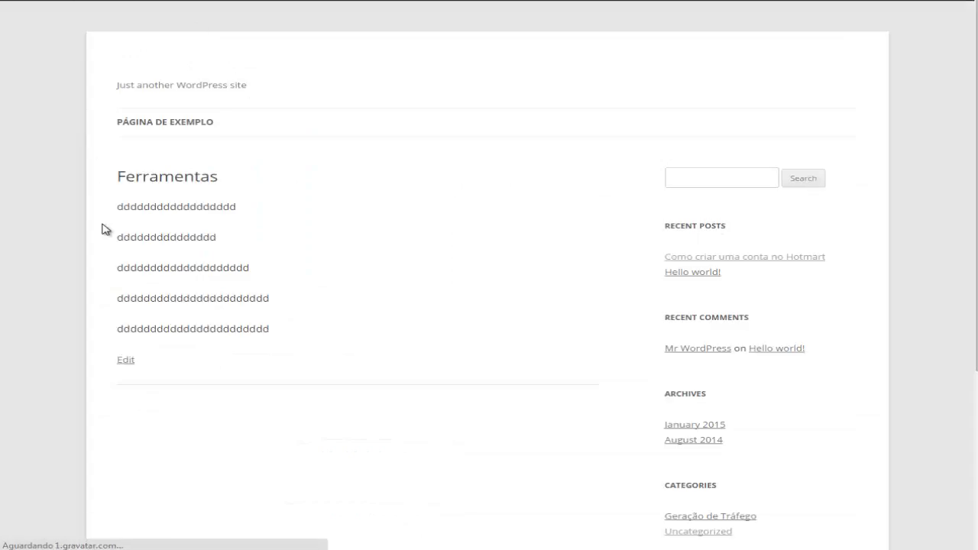
{"action": "mouse_move", "coordinate": [159, 128]}
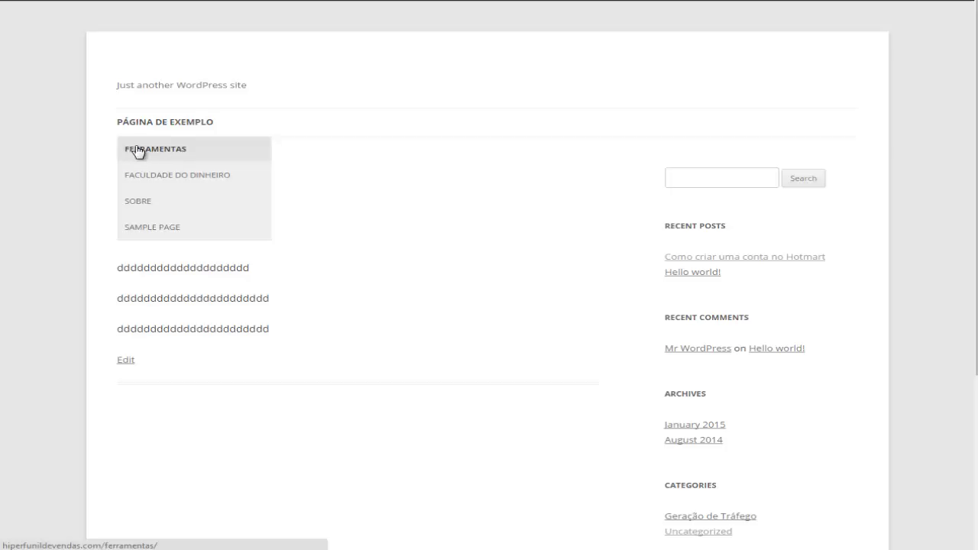
{"action": "left_click", "coordinate": [162, 151]}
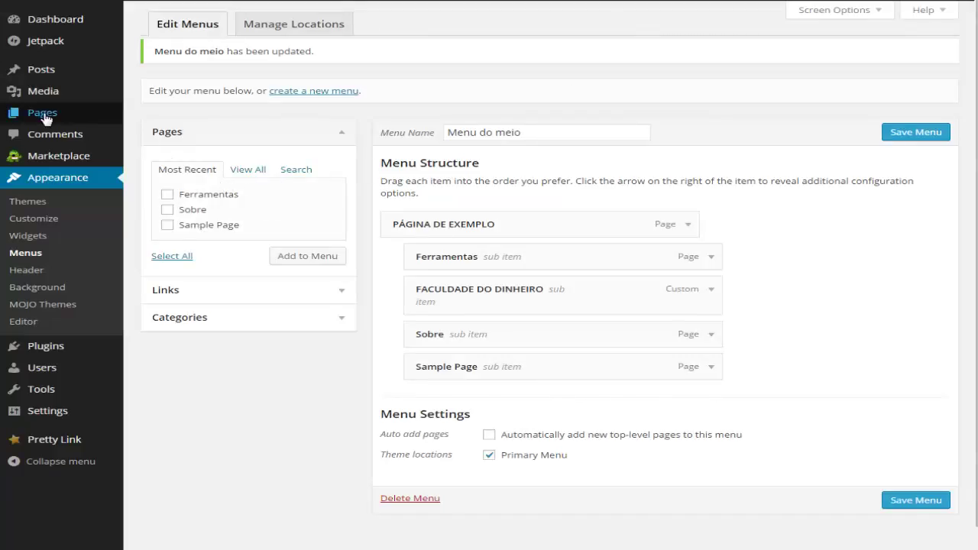
Make Sobre a top-level menu item with Sample Page nested under it, save the menu and check both live navigation entries.
{"action": "mouse_move", "coordinate": [46, 118]}
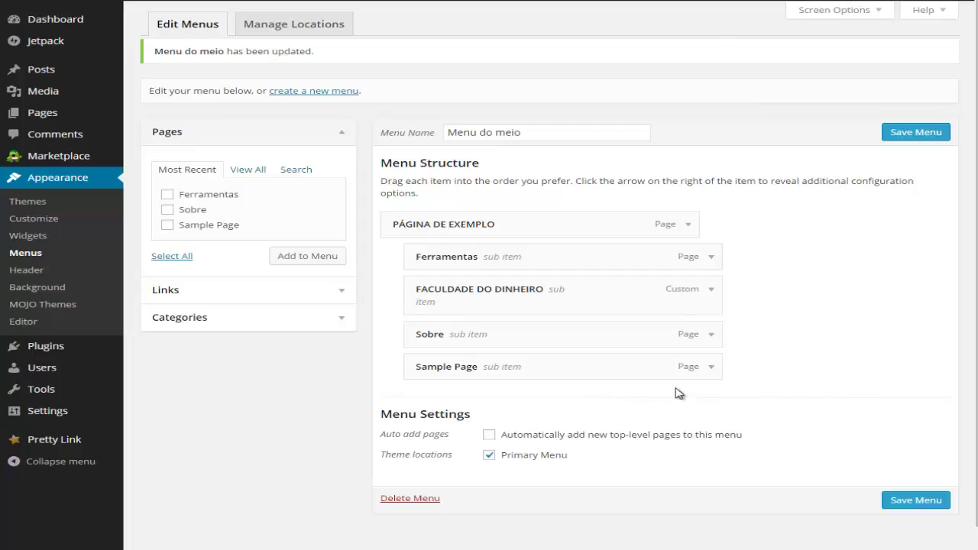
{"action": "left_click_drag", "start_coordinate": [510, 336], "coordinate": [416, 368]}
{"action": "left_click_drag", "start_coordinate": [467, 340], "coordinate": [410, 345]}
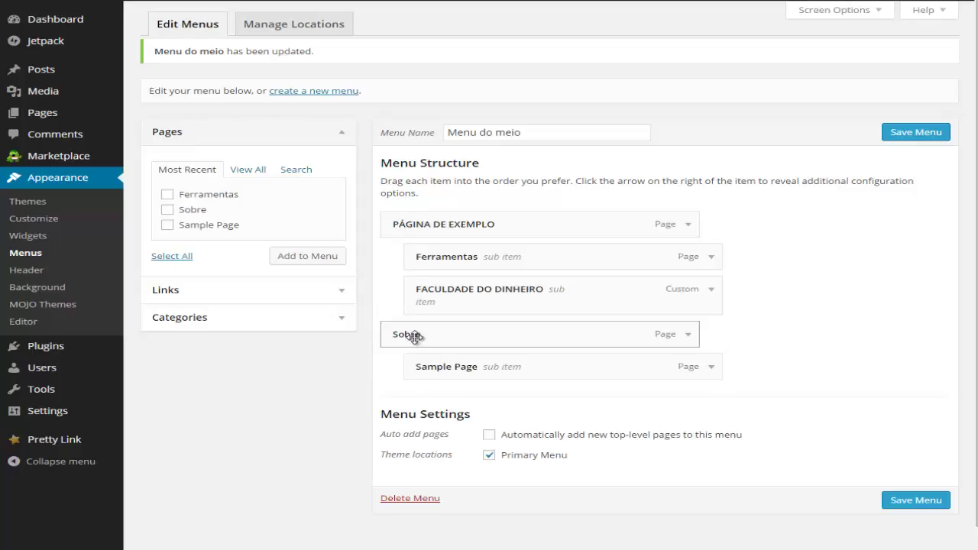
{"action": "left_click", "coordinate": [897, 498]}
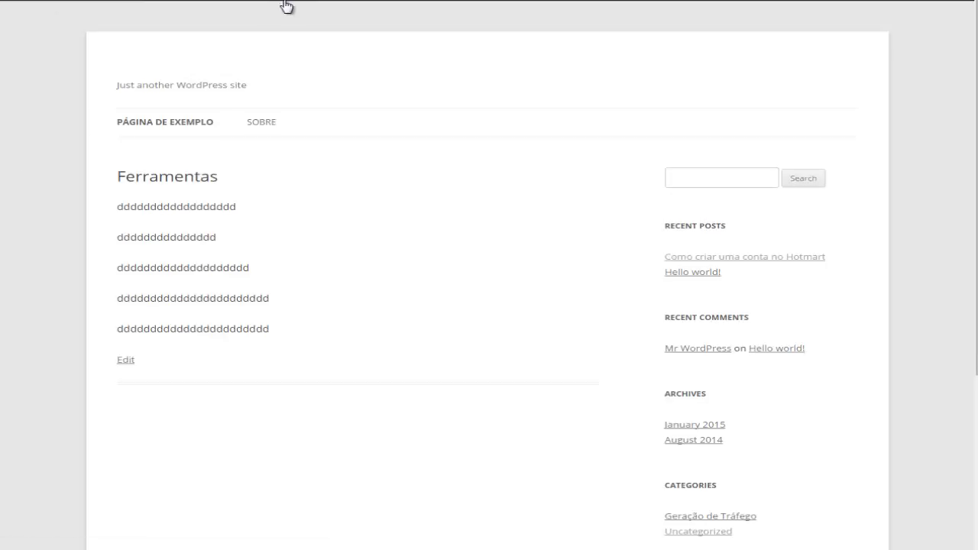
{"action": "mouse_move", "coordinate": [192, 124]}
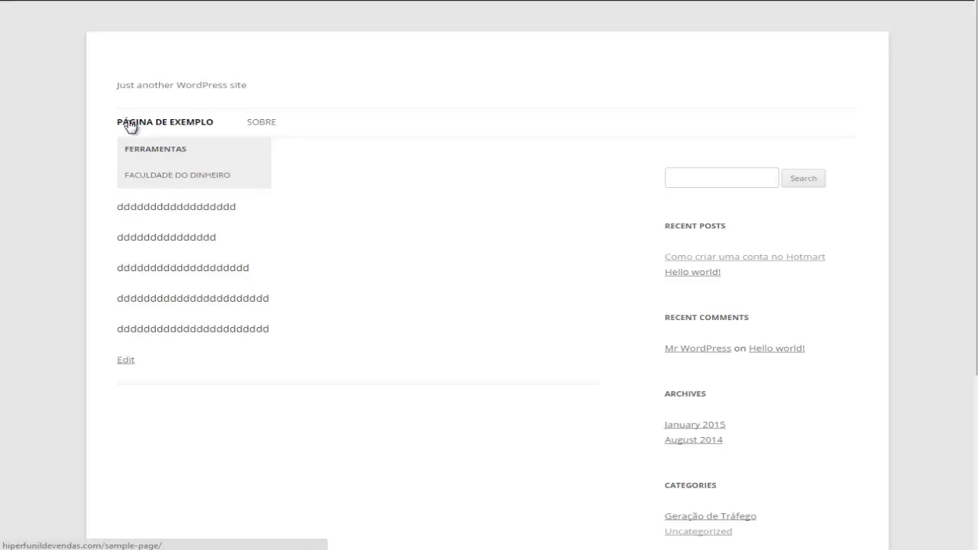
{"action": "mouse_move", "coordinate": [270, 124]}
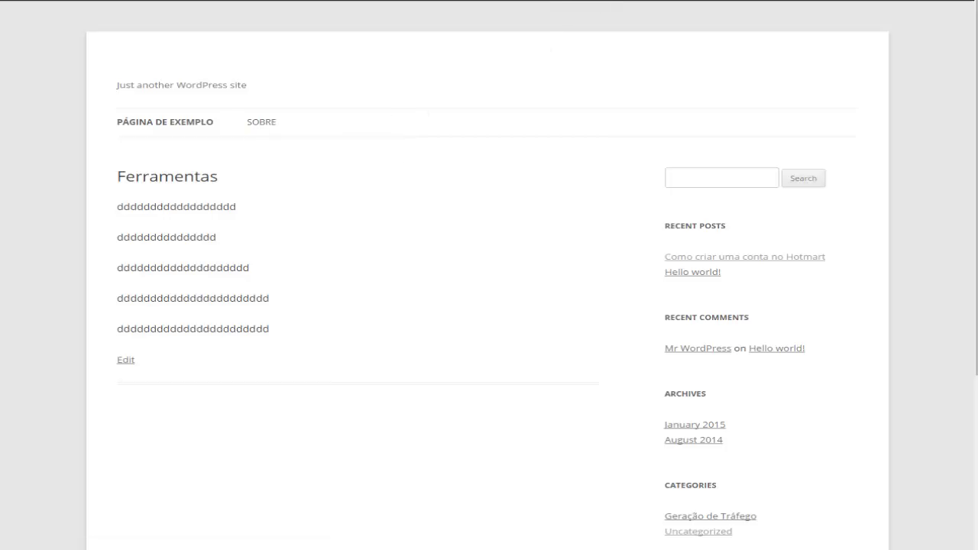
Add the Sobre page to the menu again as a sub item of Sobre below Sample Page, save and check the site.
{"action": "key", "text": "ctrl+Tab"}
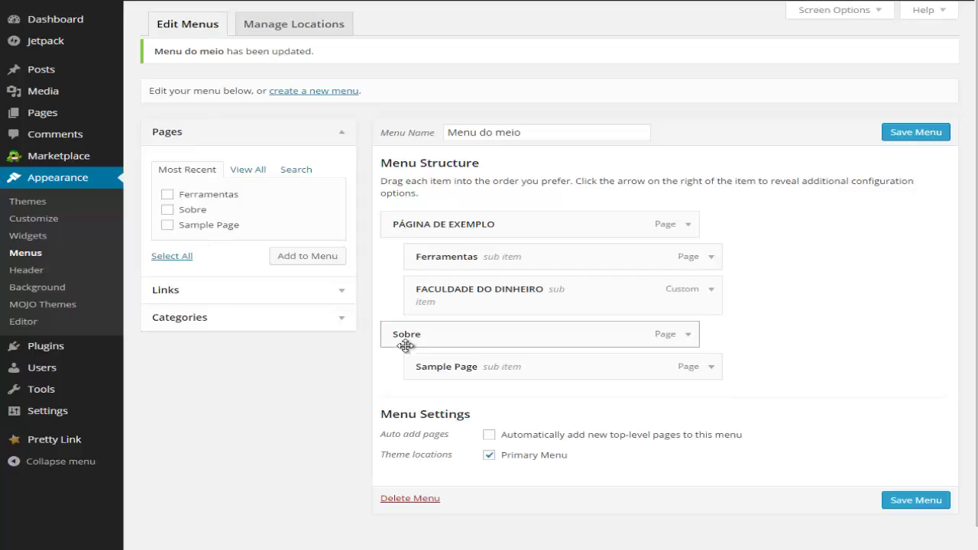
{"action": "left_click", "coordinate": [166, 209]}
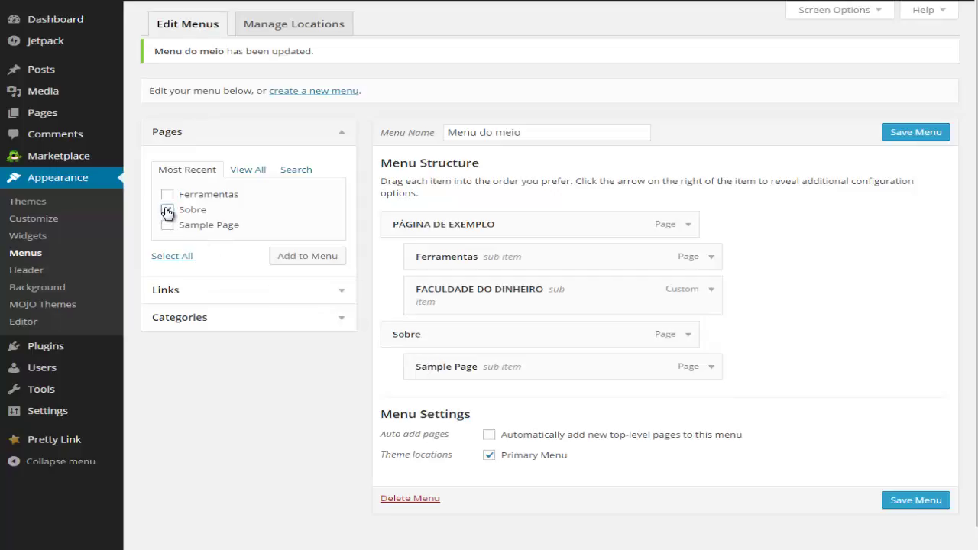
{"action": "left_click", "coordinate": [291, 257]}
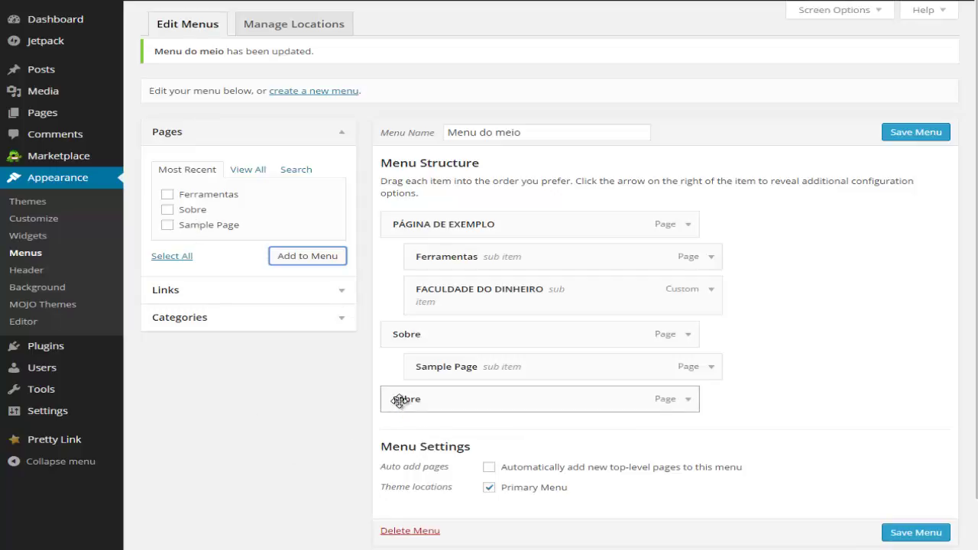
{"action": "left_click_drag", "start_coordinate": [405, 400], "coordinate": [422, 421]}
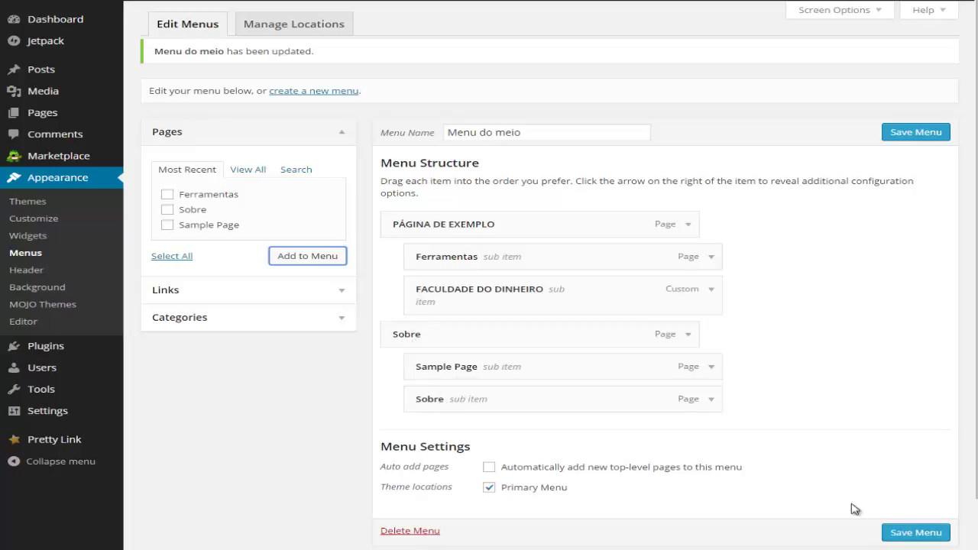
{"action": "left_click", "coordinate": [911, 532]}
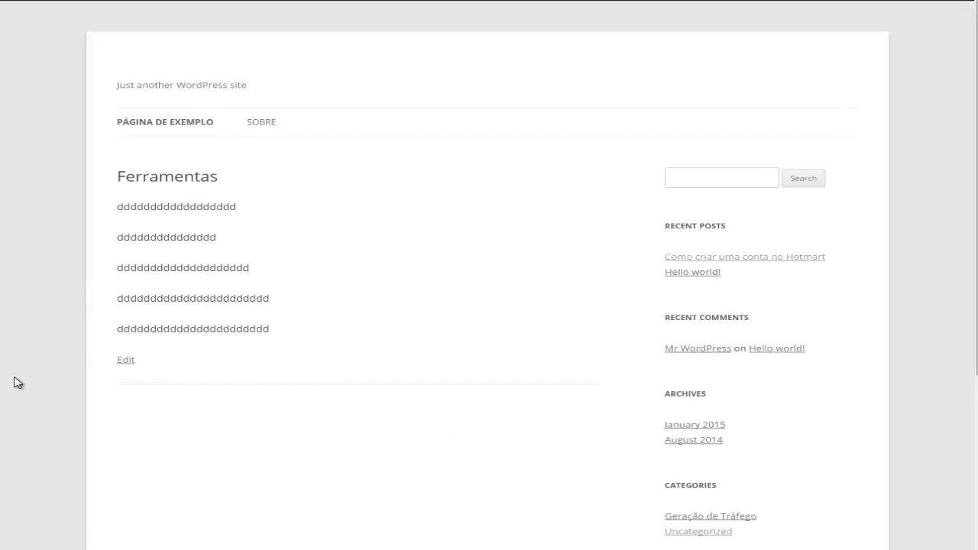
{"action": "mouse_move", "coordinate": [273, 119]}
Return to the menu editor and move the second Sobre entry out to the top level of the menu.
{"action": "key", "text": "ctrl+Tab"}
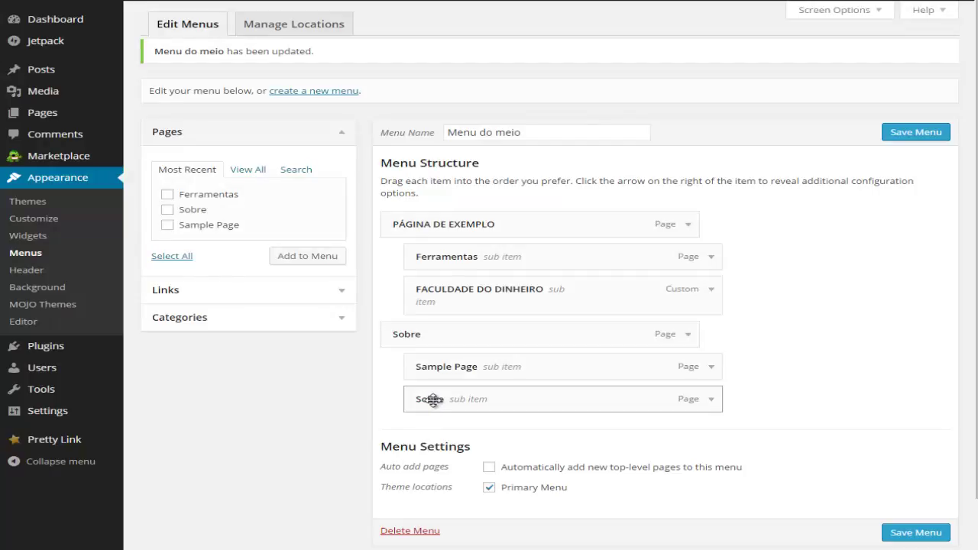
{"action": "left_click_drag", "start_coordinate": [480, 404], "coordinate": [321, 453]}
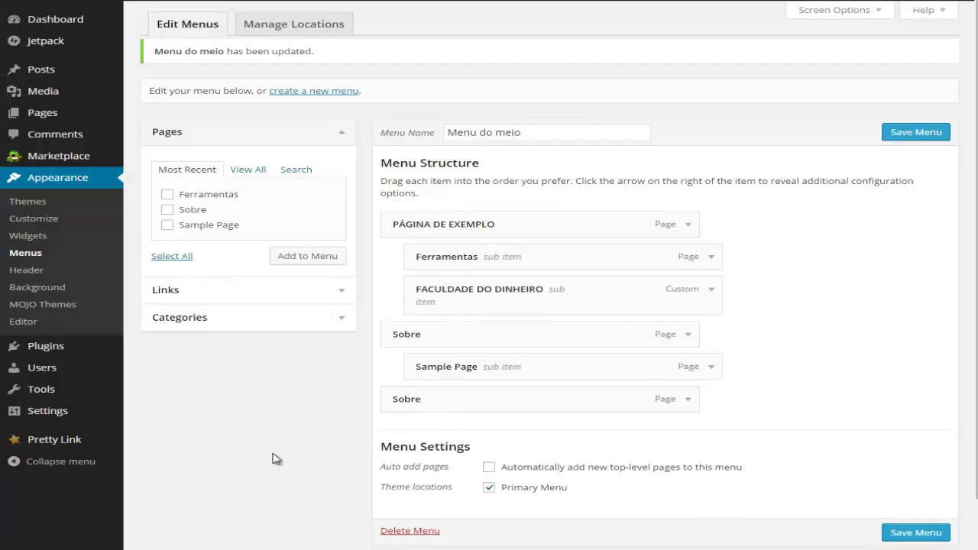